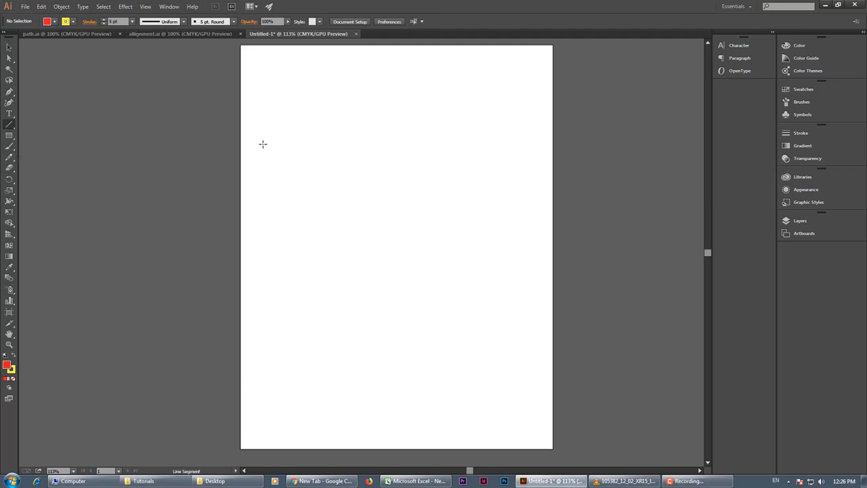
- Draw a horizontal line about 492 pt long across the upper part of the artboard
{"action": "mouse_move", "coordinate": [264, 150]}
{"action": "left_mouse_down"}
{"action": "mouse_move", "coordinate": [470, 164]}
{"action": "mouse_move", "coordinate": [516, 151]}
{"action": "left_mouse_up"}
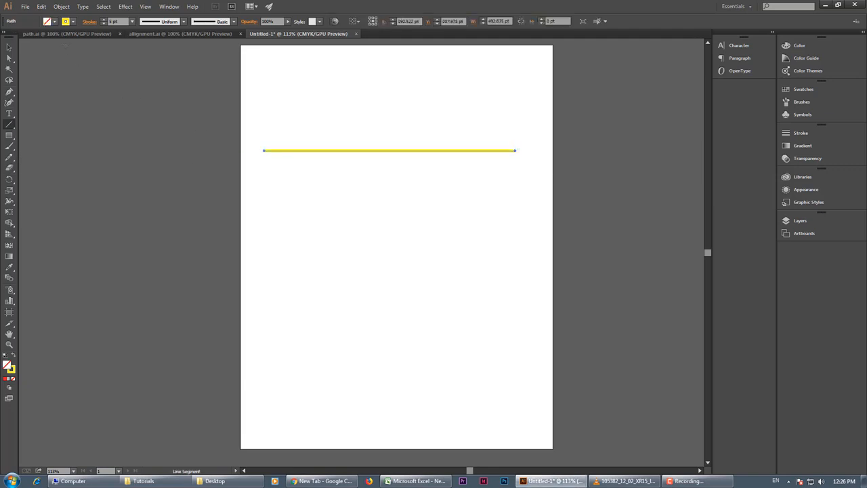
{"action": "left_click", "coordinate": [74, 22]}
{"action": "left_click", "coordinate": [74, 21]}
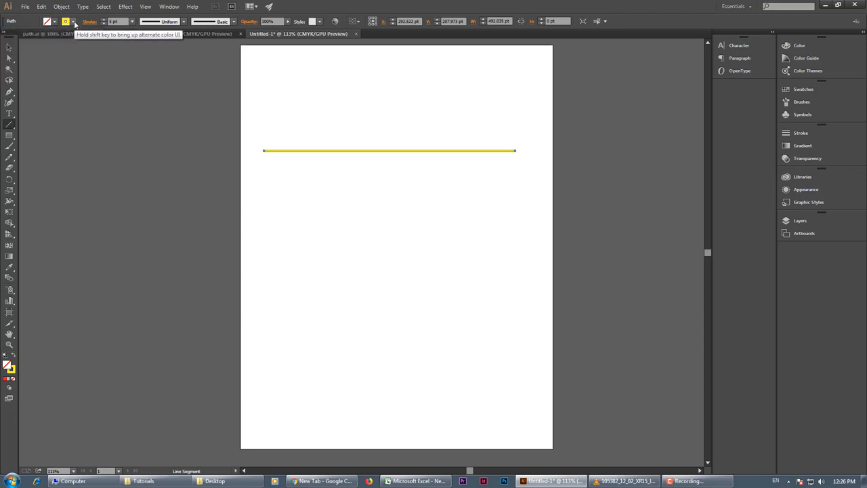
{"action": "left_click", "coordinate": [74, 21]}
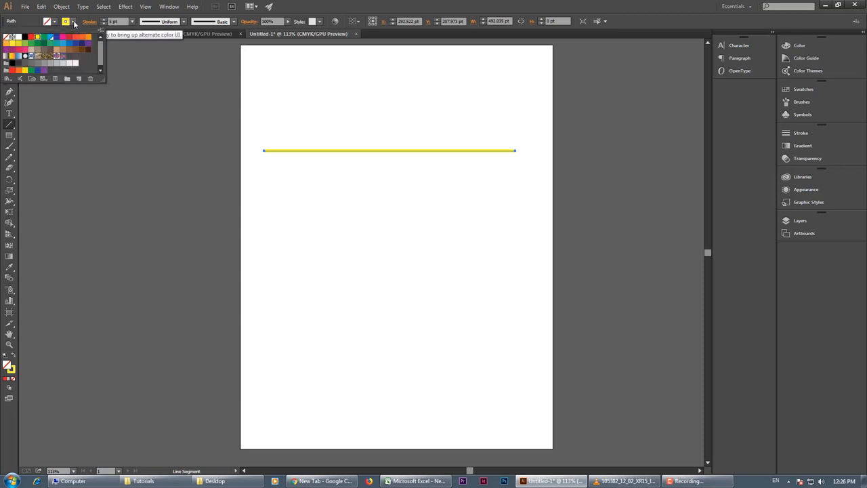
{"action": "left_click", "coordinate": [74, 22]}
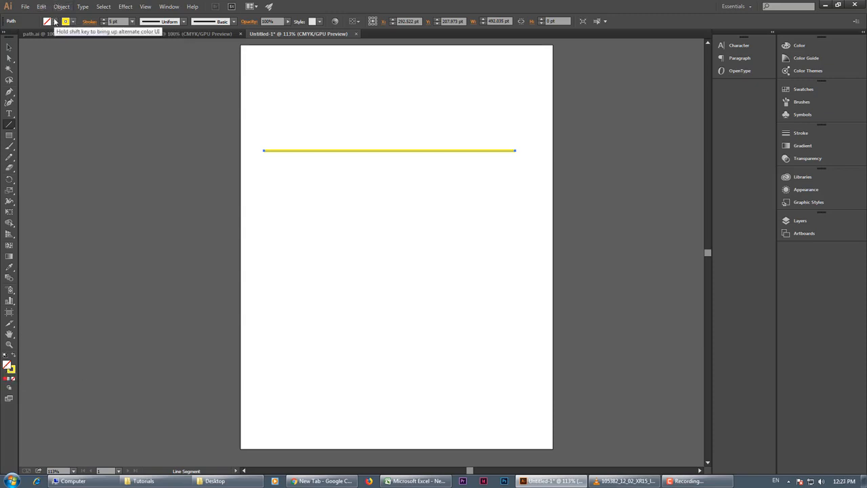
- Try a yellow fill and a blue fill on the line
{"action": "left_click", "coordinate": [55, 22]}
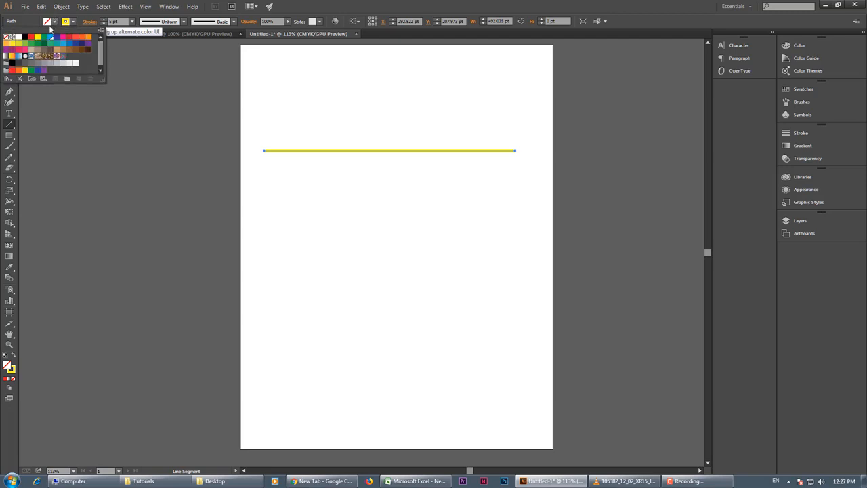
{"action": "left_click", "coordinate": [37, 39]}
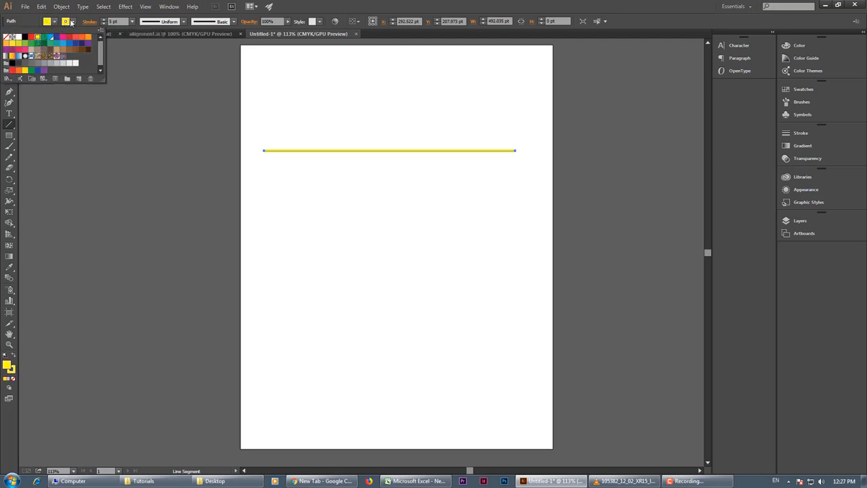
{"action": "left_click", "coordinate": [57, 38]}
- Give the line a green stroke with a weight of 3 pt
{"action": "left_click", "coordinate": [73, 22]}
{"action": "left_click", "coordinate": [73, 22]}
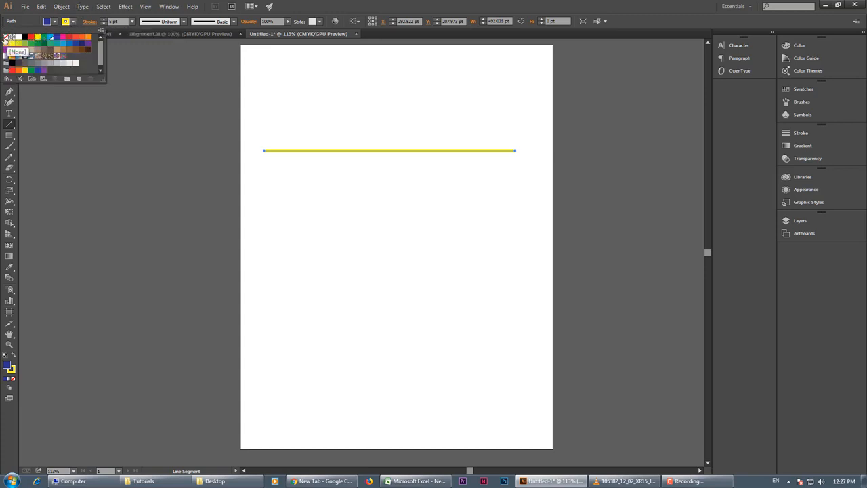
{"action": "left_click", "coordinate": [6, 38]}
{"action": "left_click", "coordinate": [44, 38]}
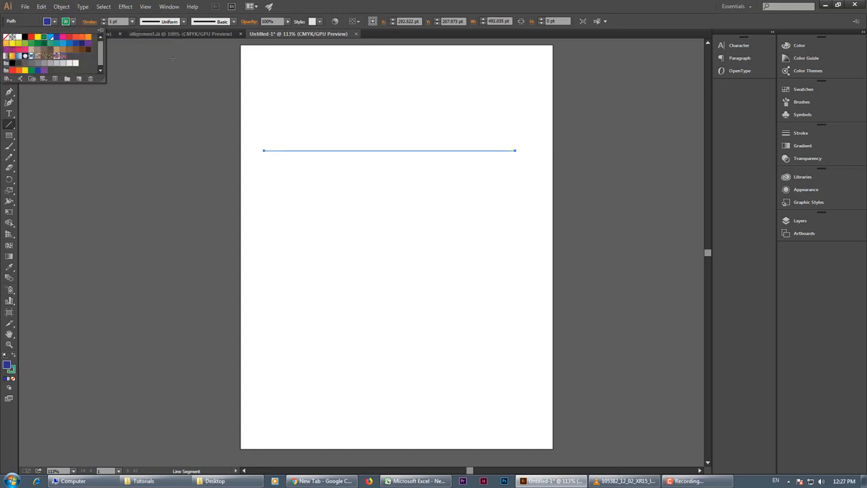
{"action": "left_click", "coordinate": [90, 19]}
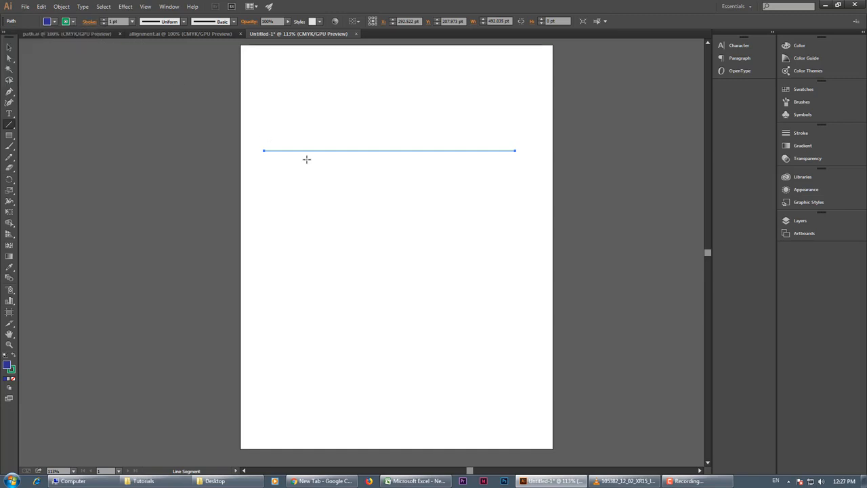
{"action": "left_click", "coordinate": [104, 20]}
{"action": "left_click", "coordinate": [104, 19]}
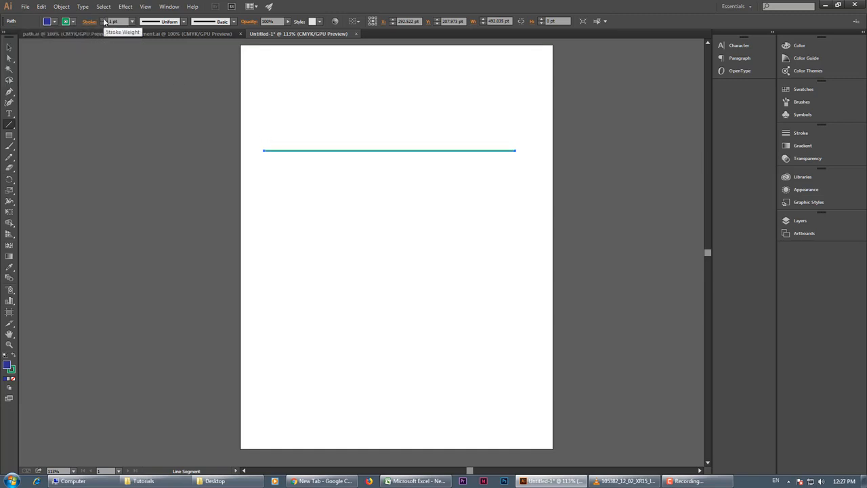
- Set the line's fill color to None
{"action": "left_click", "coordinate": [72, 23]}
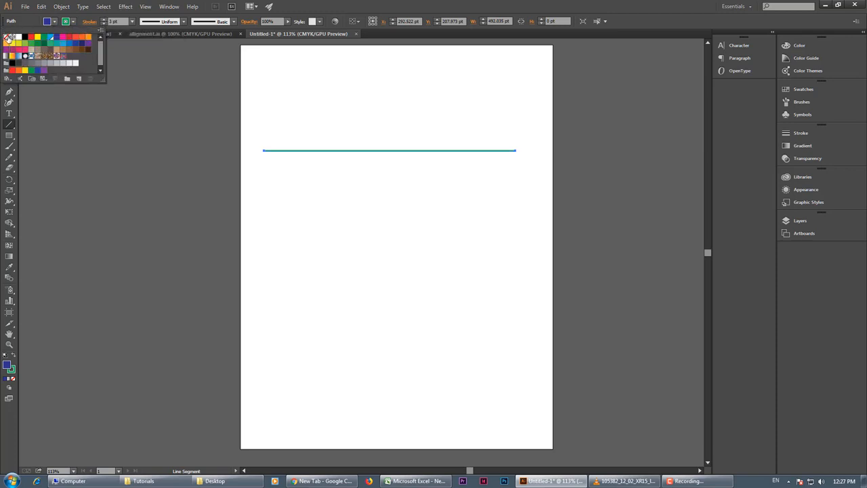
{"action": "left_click", "coordinate": [8, 37]}
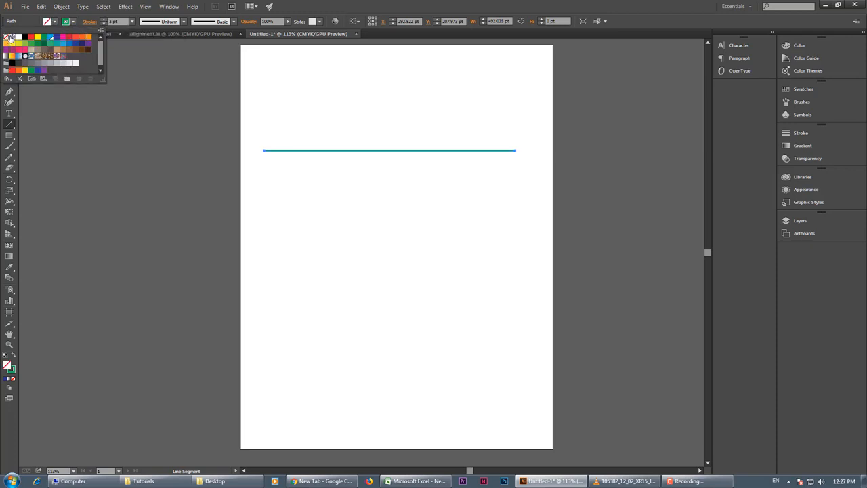
{"action": "left_click", "coordinate": [53, 25]}
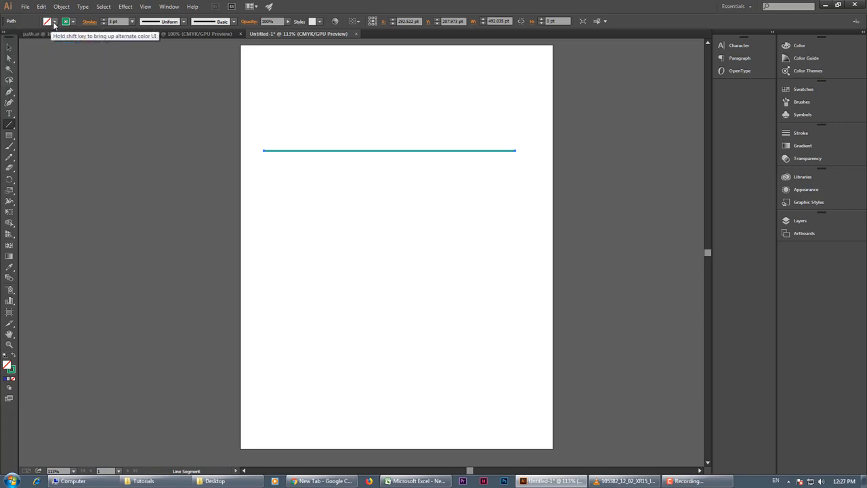
- Set the line's stroke color to None
{"action": "left_click", "coordinate": [54, 24]}
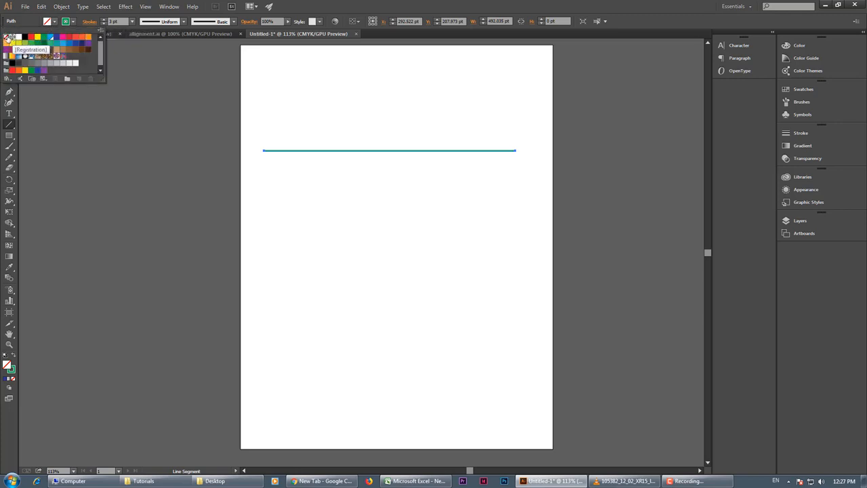
{"action": "left_click", "coordinate": [74, 23]}
{"action": "left_click", "coordinate": [74, 23]}
{"action": "left_click", "coordinate": [7, 38]}
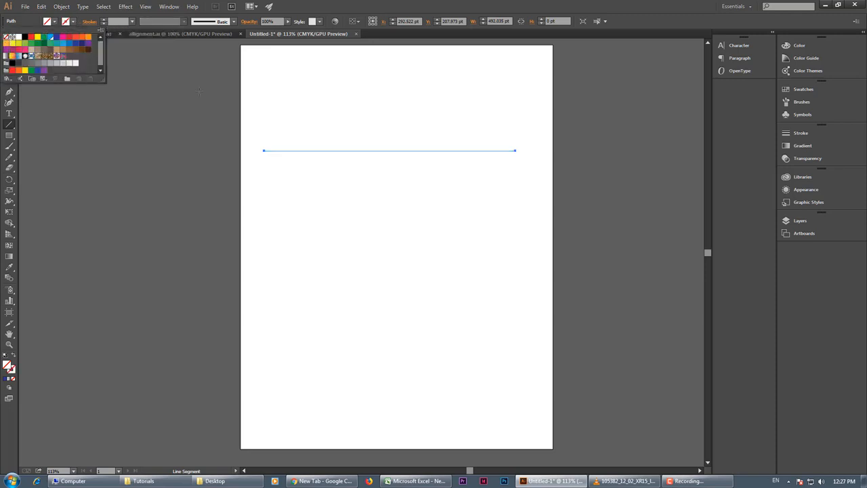
{"action": "left_click", "coordinate": [250, 185]}
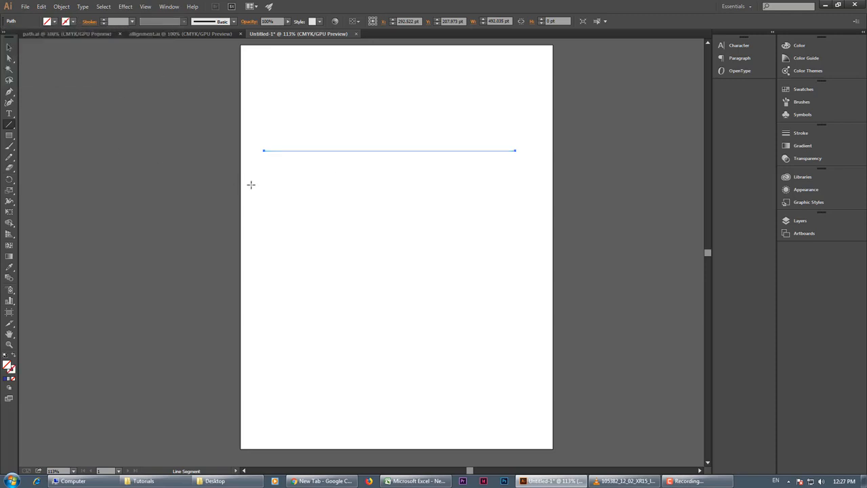
- Reselect the uncolored line, apply a dark blue stroke to it, and deselect it
{"action": "left_click", "coordinate": [8, 47]}
{"action": "left_click", "coordinate": [427, 284]}
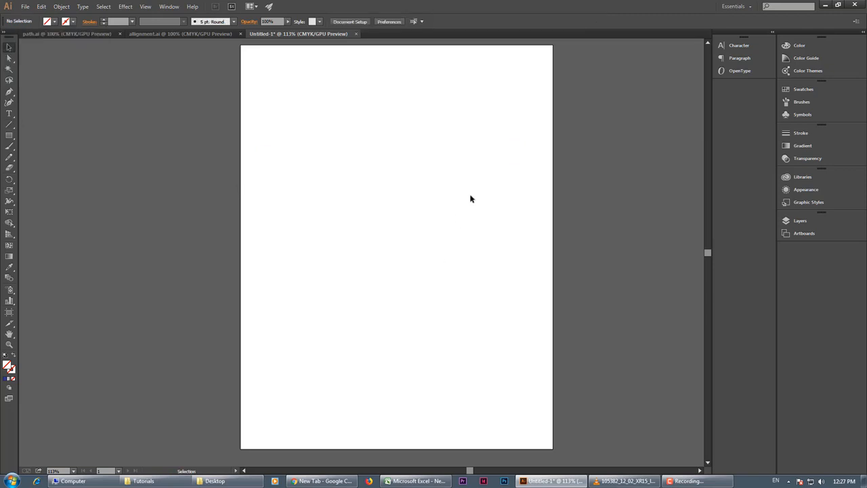
{"action": "left_click_drag", "start_coordinate": [469, 193], "coordinate": [340, 104]}
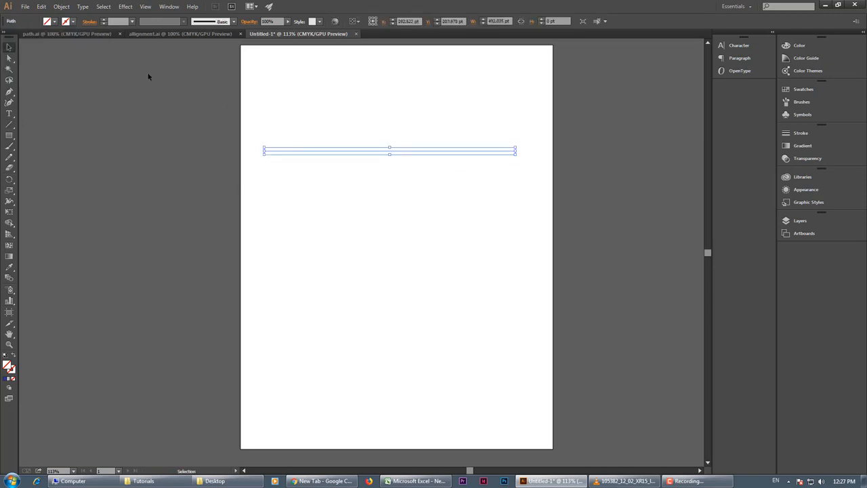
{"action": "left_click", "coordinate": [73, 21]}
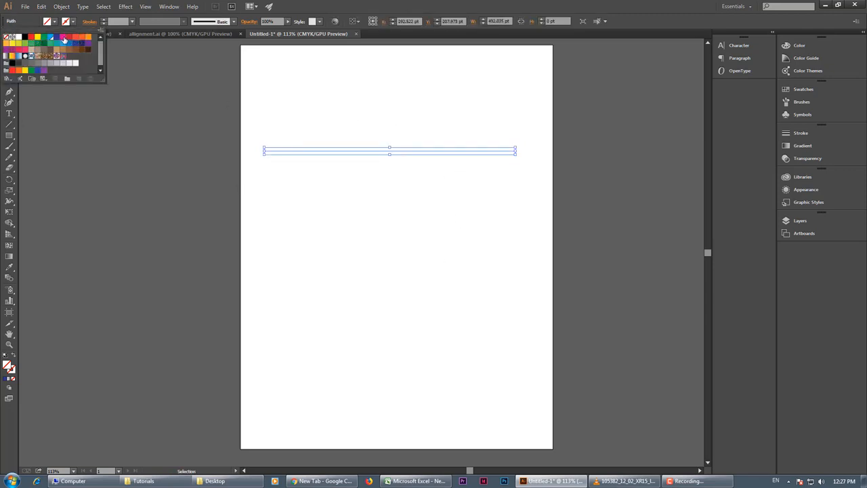
{"action": "left_click", "coordinate": [57, 37]}
{"action": "left_click", "coordinate": [270, 92]}
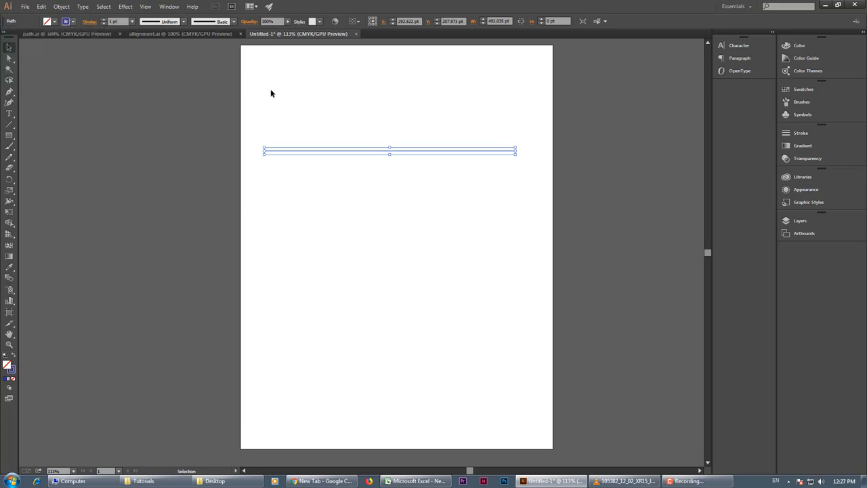
{"action": "left_click", "coordinate": [302, 197]}
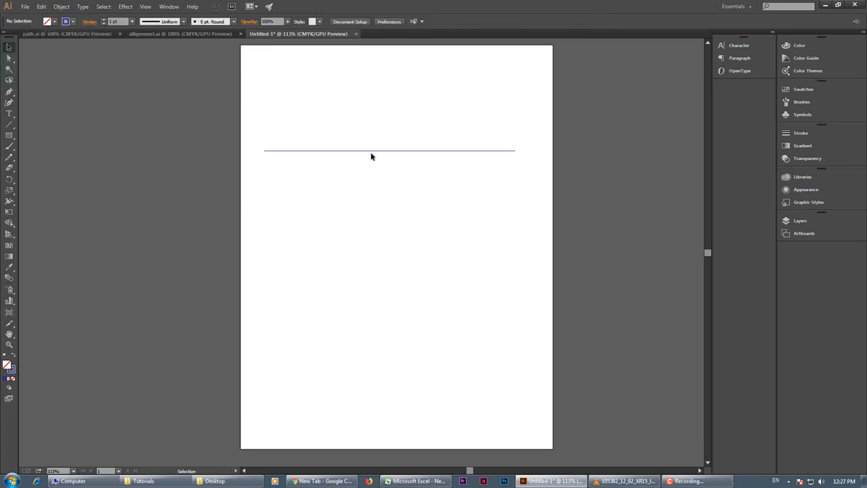
- Draw a rectangle about 496 by 262 pt below the line and give it a green stroke
{"action": "left_click", "coordinate": [10, 136]}
{"action": "left_click_drag", "start_coordinate": [264, 196], "coordinate": [517, 330]}
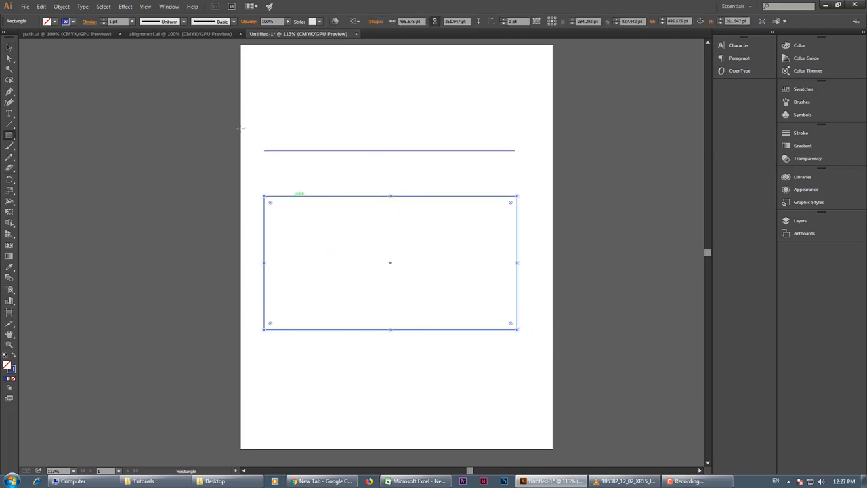
{"action": "left_click", "coordinate": [53, 23]}
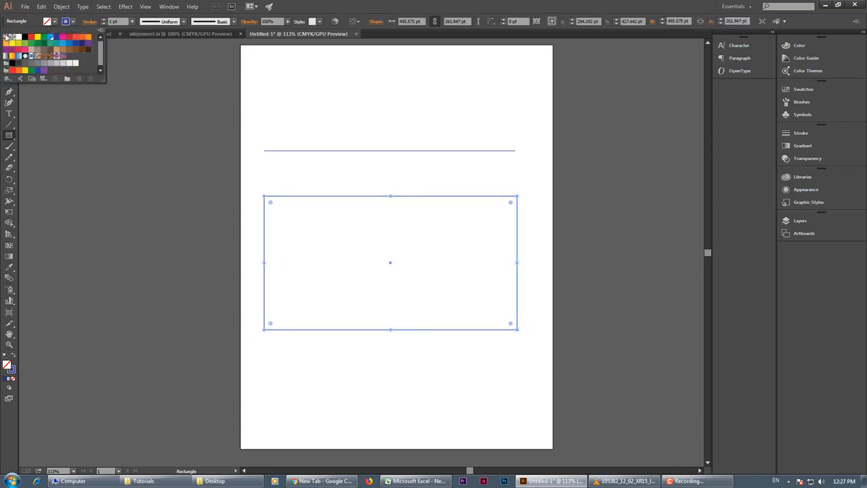
{"action": "left_click", "coordinate": [73, 22]}
{"action": "left_click", "coordinate": [73, 22]}
{"action": "left_click", "coordinate": [38, 44]}
- Try solid fills on the rectangle, including taupe and dark brown
{"action": "left_click", "coordinate": [56, 24]}
{"action": "left_click", "coordinate": [56, 24]}
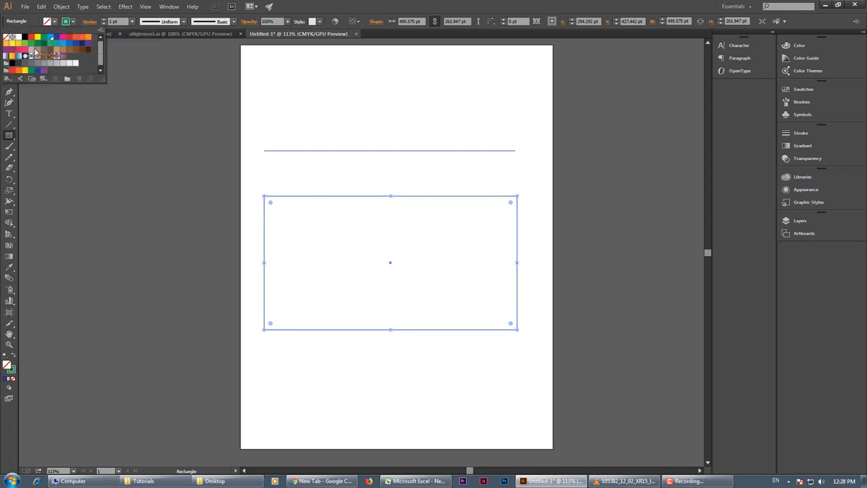
{"action": "left_click", "coordinate": [38, 51]}
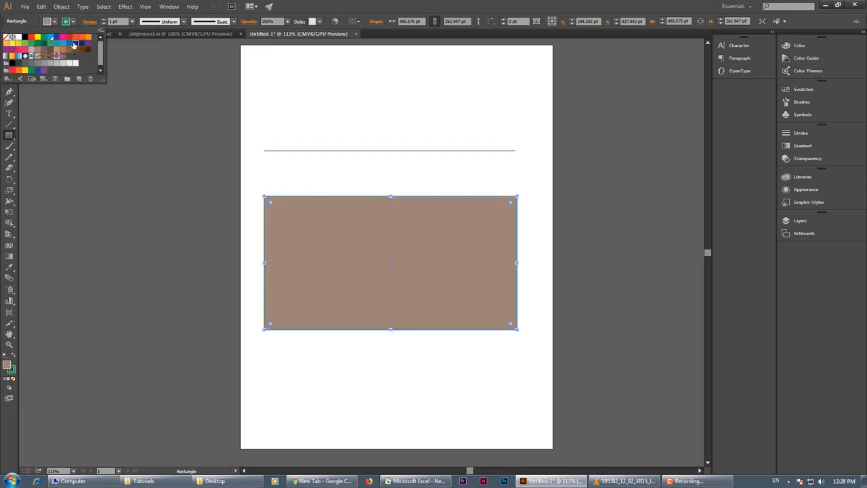
{"action": "left_click", "coordinate": [75, 42]}
{"action": "left_click", "coordinate": [87, 48]}
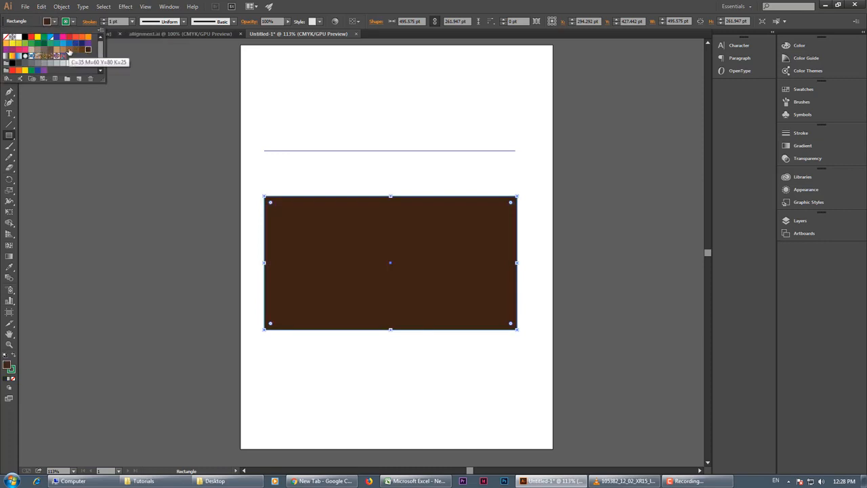
- Try the yellow-to-red gradient and the animal-print pattern swatches as the rectangle's fill, ending with the leopard pattern
{"action": "left_click", "coordinate": [19, 57]}
{"action": "left_click", "coordinate": [12, 57]}
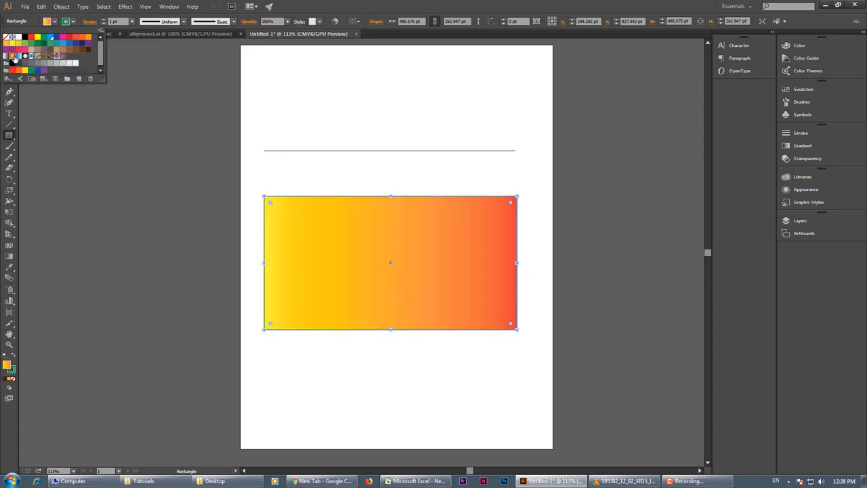
{"action": "left_click", "coordinate": [44, 43]}
{"action": "left_click", "coordinate": [51, 57]}
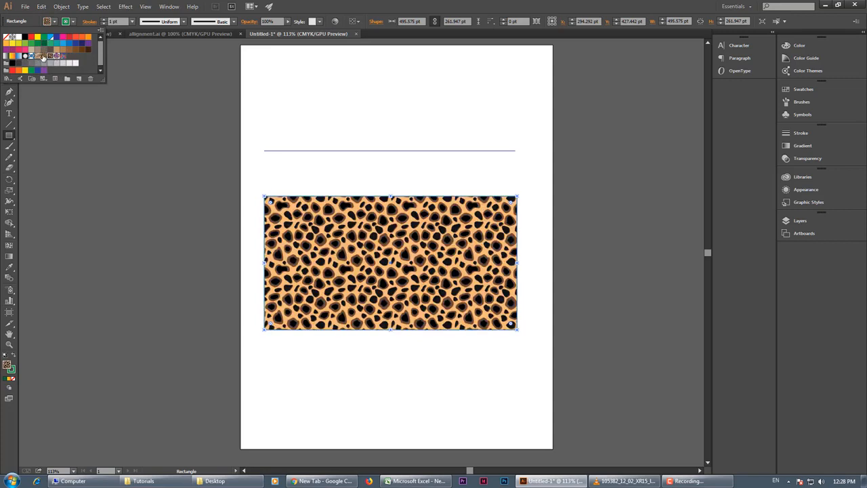
{"action": "left_click", "coordinate": [46, 56]}
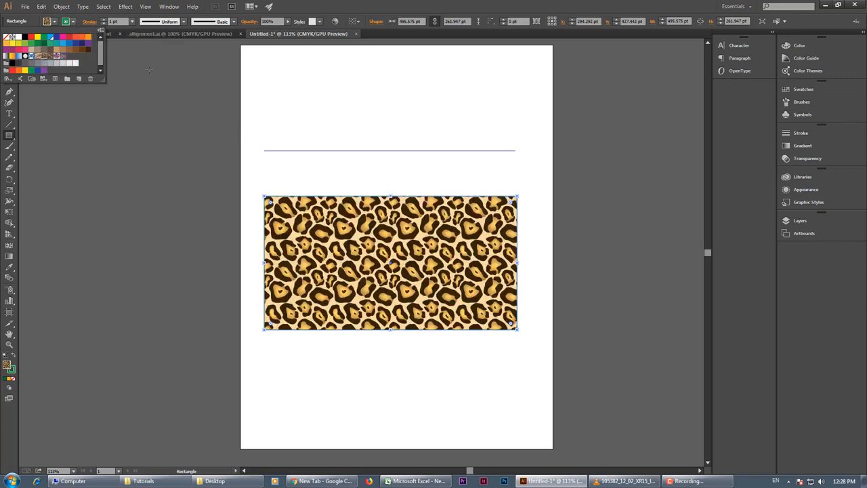
{"action": "left_click", "coordinate": [100, 30]}
{"action": "left_click", "coordinate": [96, 110]}
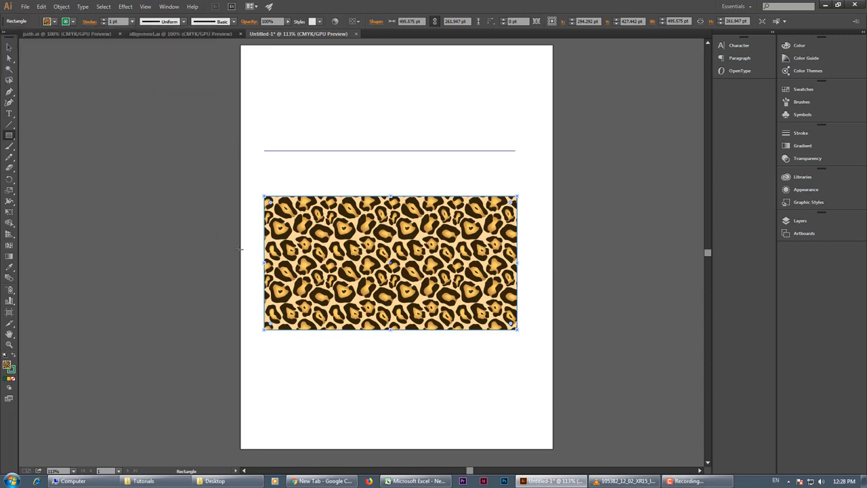
- Select the leopard-patterned rectangle below the line and delete it
{"action": "left_click", "coordinate": [9, 47]}
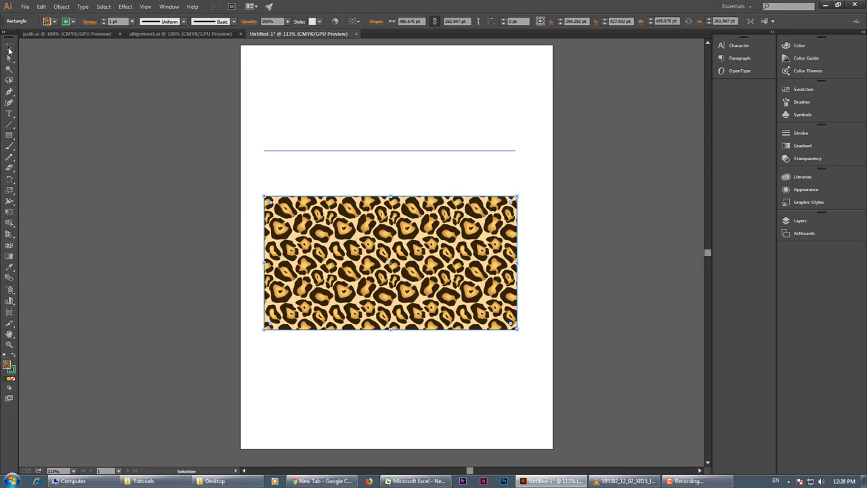
{"action": "left_click", "coordinate": [331, 151]}
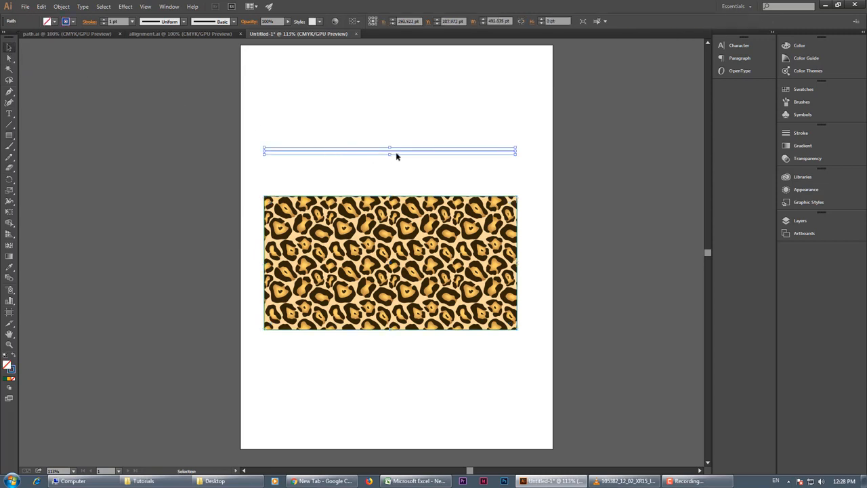
{"action": "left_click", "coordinate": [395, 208]}
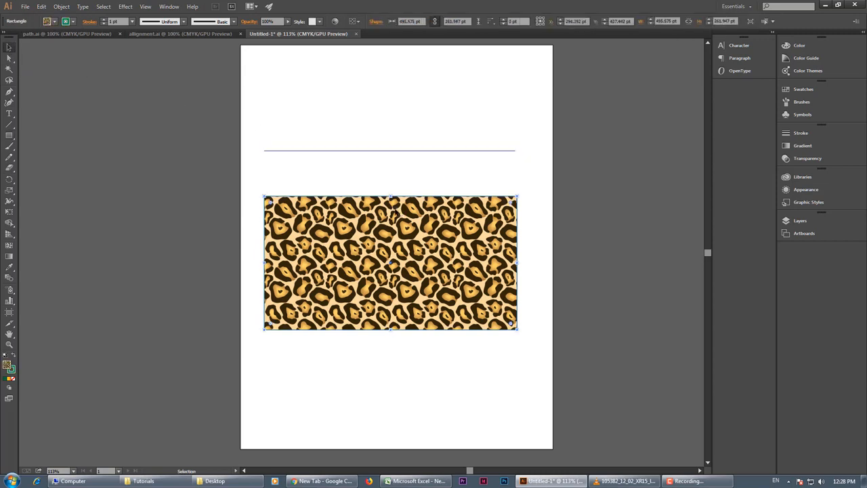
{"action": "key", "text": "Delete"}
- Increase the blue line's stroke weight to 8 pt
{"action": "left_click", "coordinate": [373, 151]}
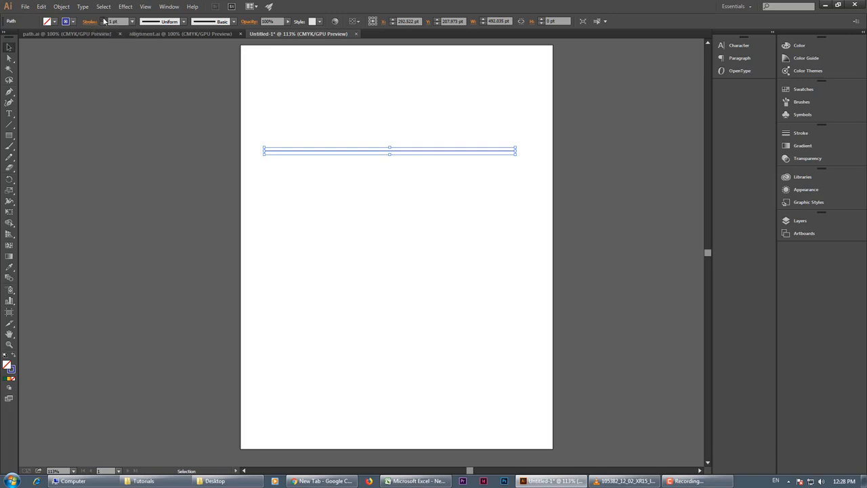
{"action": "left_click", "coordinate": [105, 19]}
{"action": "left_click", "coordinate": [105, 20]}
{"action": "left_click", "coordinate": [104, 19]}
{"action": "left_click", "coordinate": [104, 20]}
{"action": "left_click", "coordinate": [105, 20]}
{"action": "left_click", "coordinate": [104, 19]}
{"action": "left_click", "coordinate": [104, 20]}
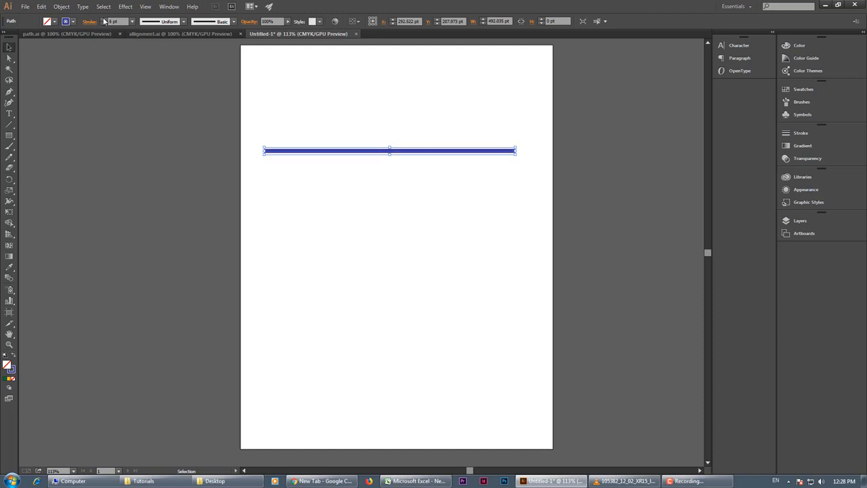
- Increase the blue line's stroke weight to 10 pt
{"action": "left_click", "coordinate": [104, 20]}
{"action": "left_click", "coordinate": [104, 20]}
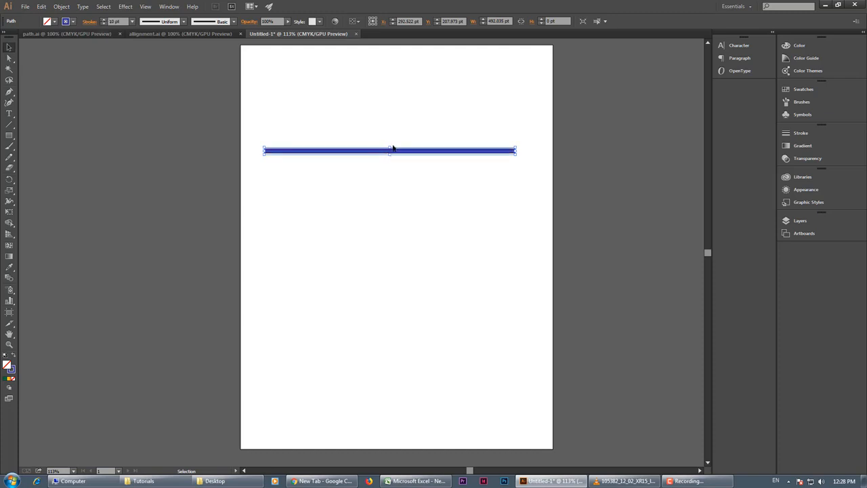
{"action": "key", "text": "ctrl+space"}
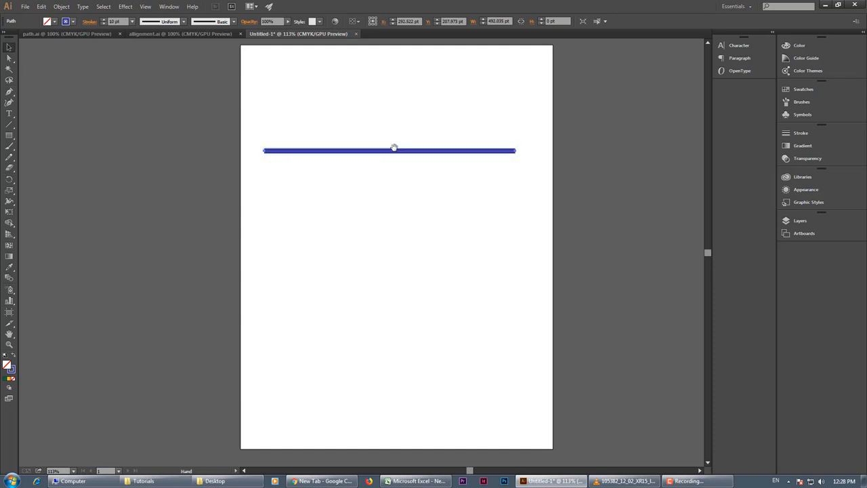
{"action": "left_click", "coordinate": [395, 147]}
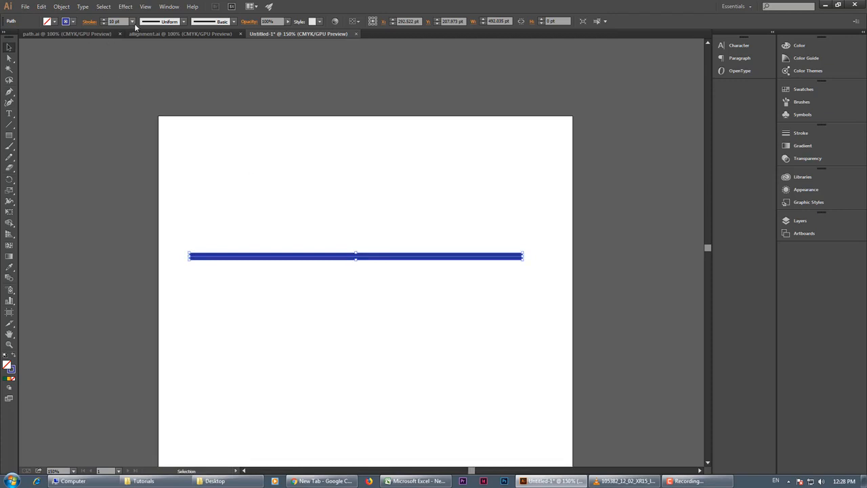
- Try several width profiles on the blue line, including Width Profile 1, the one-sided taper, the double bulge and the off-centre bulge
{"action": "left_click", "coordinate": [183, 21]}
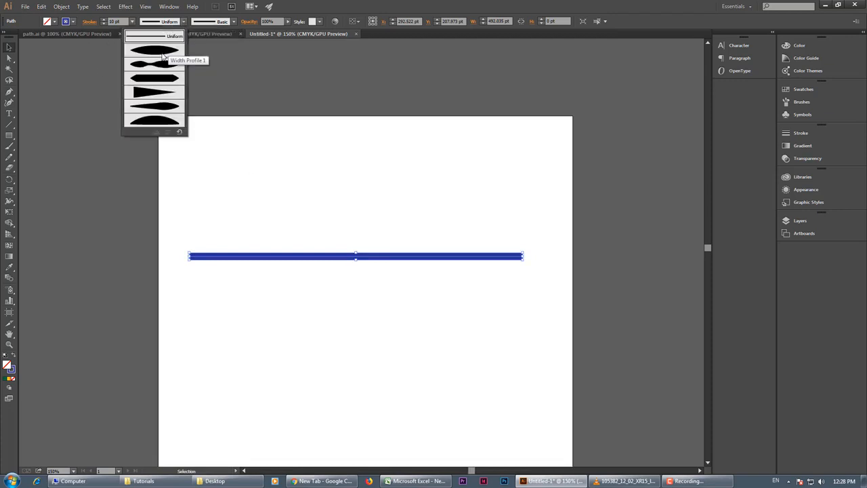
{"action": "left_click", "coordinate": [162, 56]}
{"action": "left_click", "coordinate": [183, 21]}
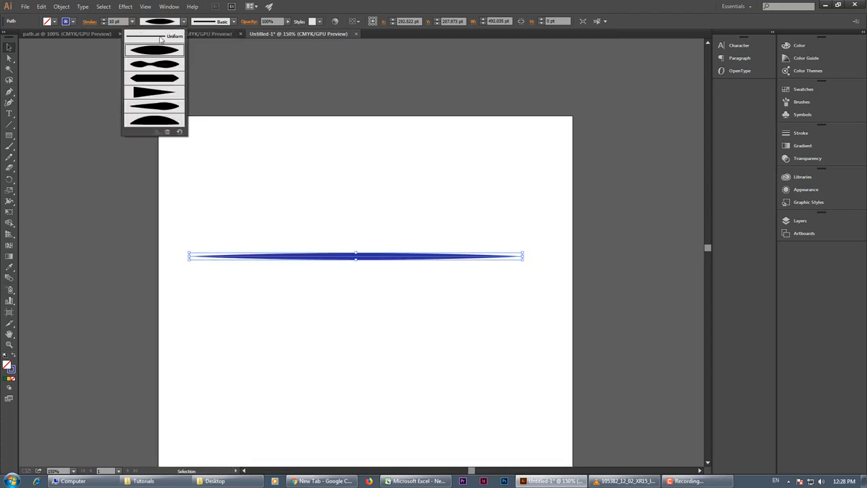
{"action": "left_click", "coordinate": [162, 35]}
{"action": "left_click", "coordinate": [183, 21]}
{"action": "left_click", "coordinate": [160, 86]}
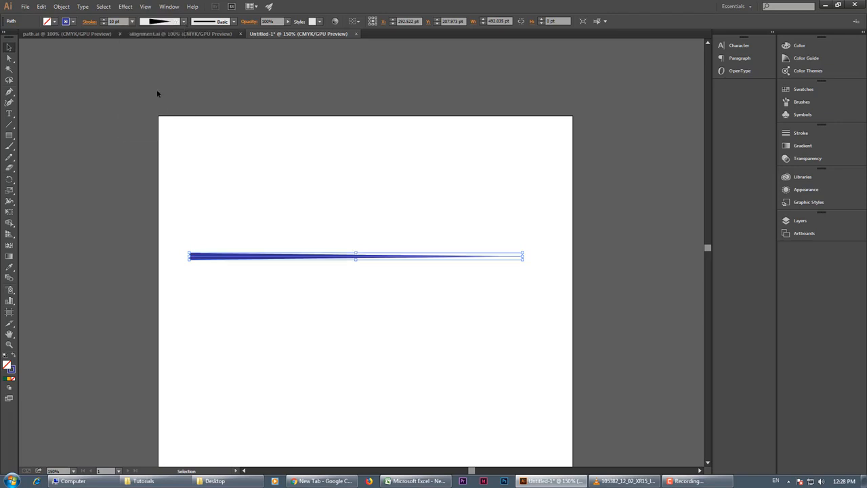
{"action": "left_click", "coordinate": [183, 21]}
{"action": "left_click", "coordinate": [162, 69]}
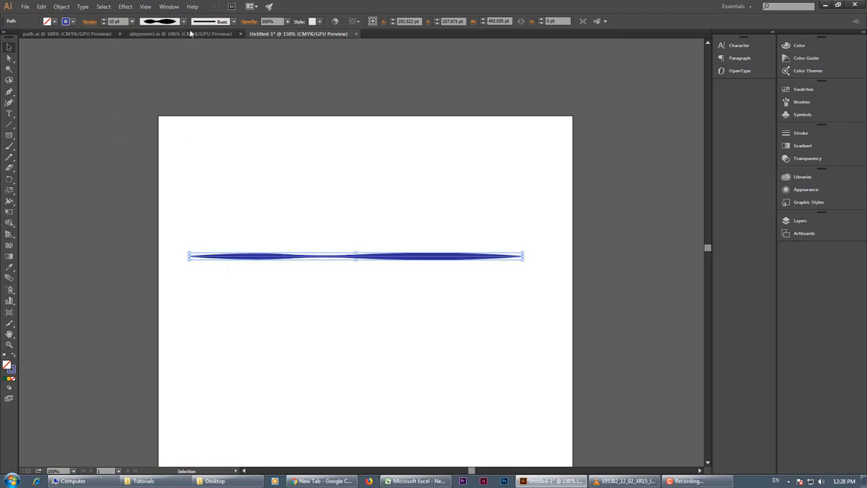
{"action": "left_click", "coordinate": [183, 21]}
{"action": "left_click", "coordinate": [160, 113]}
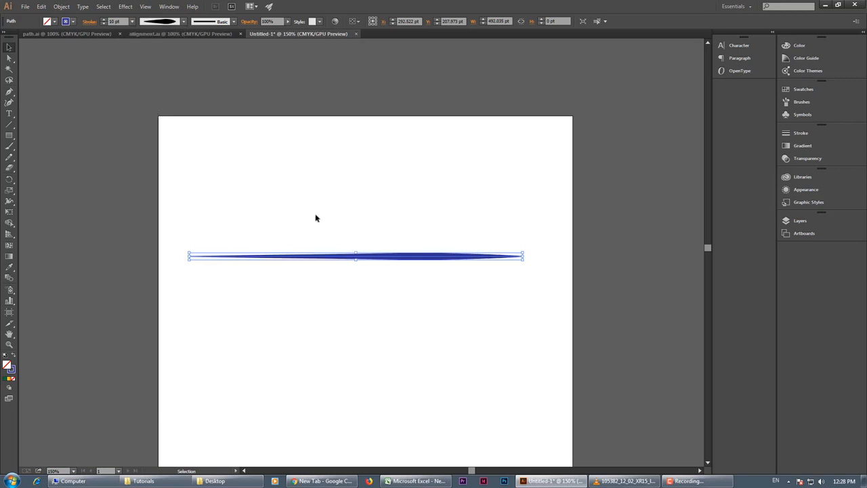
{"action": "left_click", "coordinate": [232, 22]}
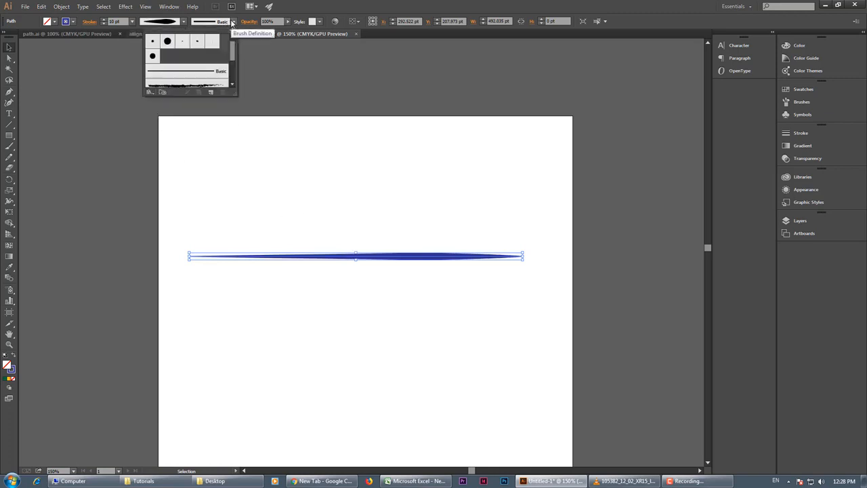
{"action": "left_click", "coordinate": [266, 60]}
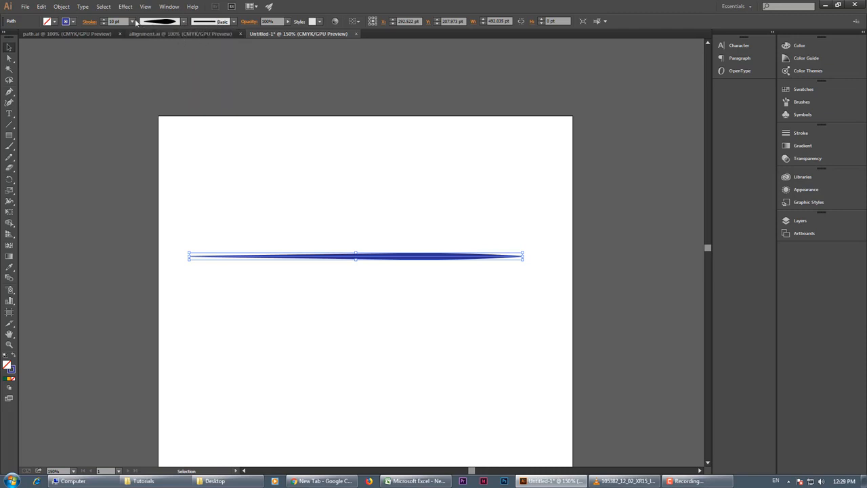
- Reset the blue line's width profile to Uniform and reselect the line
{"action": "left_click", "coordinate": [91, 25]}
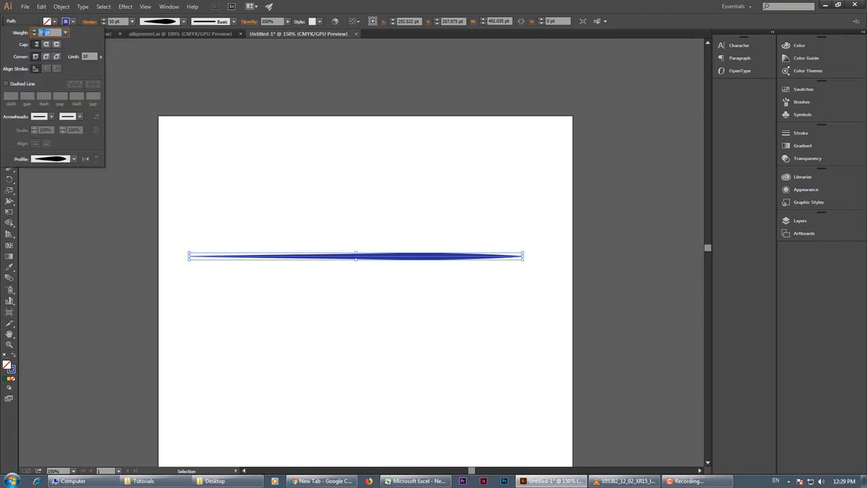
{"action": "left_click", "coordinate": [72, 160]}
{"action": "left_click", "coordinate": [48, 172]}
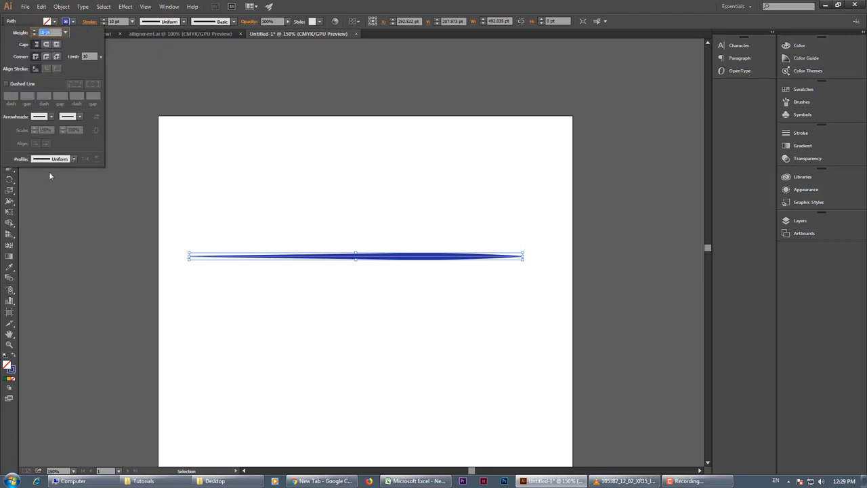
{"action": "left_click", "coordinate": [234, 161]}
{"action": "left_click", "coordinate": [242, 190]}
{"action": "left_click", "coordinate": [263, 256]}
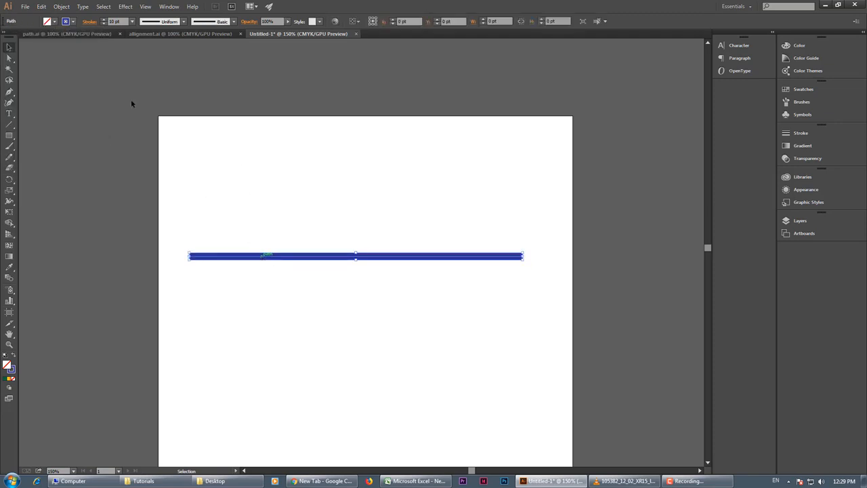
- Compare the round, projecting and butt caps at the blue line's end, ending with the round cap
{"action": "left_click", "coordinate": [74, 21]}
{"action": "left_click", "coordinate": [87, 22]}
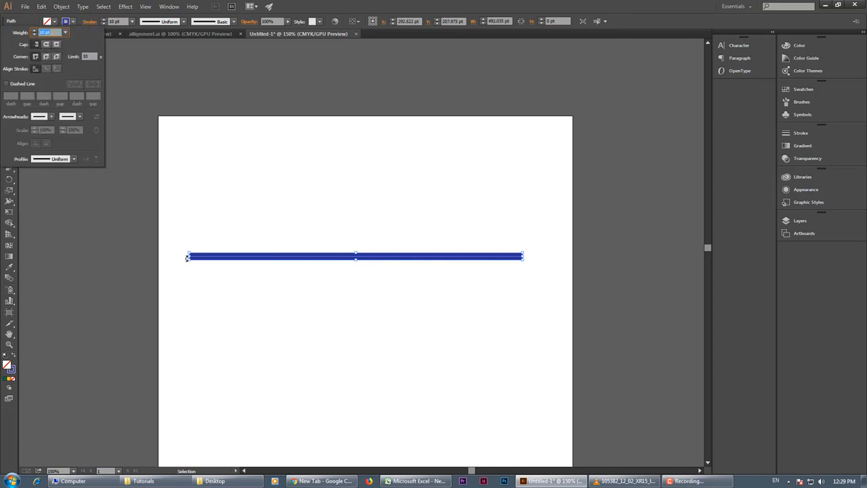
{"action": "key", "text": "ctrl+space"}
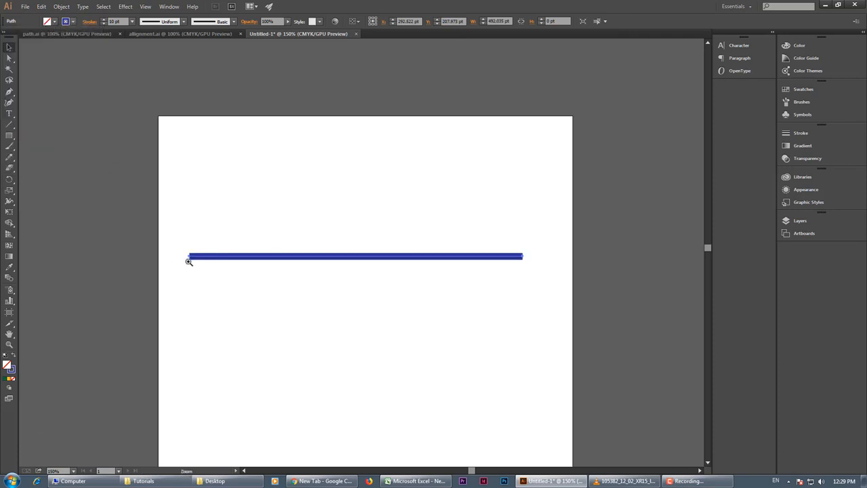
{"action": "left_click", "coordinate": [194, 260], "text": "ctrl"}
{"action": "mouse_move", "coordinate": [344, 253]}
{"action": "left_mouse_down"}
{"action": "mouse_move", "coordinate": [360, 251]}
{"action": "mouse_move", "coordinate": [343, 230]}
{"action": "mouse_move", "coordinate": [351, 242]}
{"action": "left_mouse_up"}
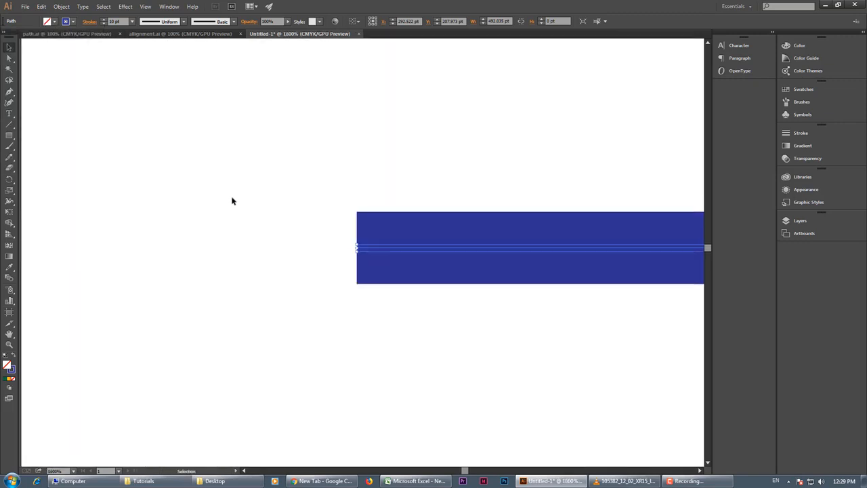
{"action": "left_click", "coordinate": [91, 23]}
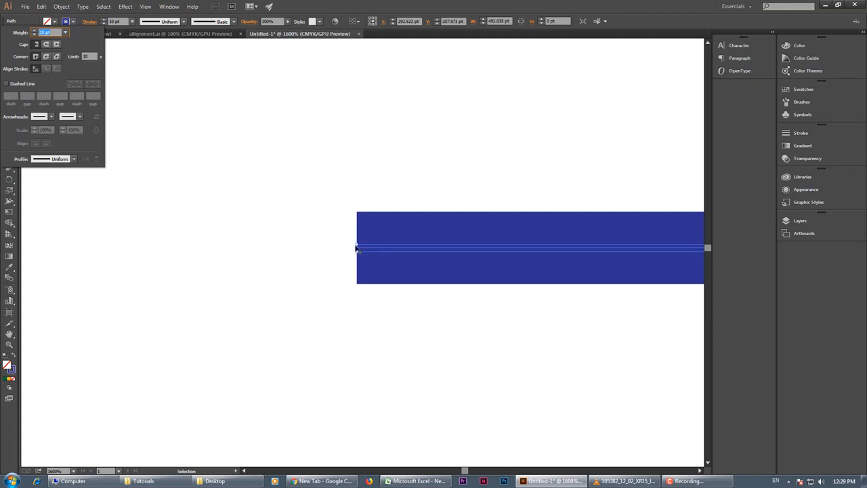
{"action": "left_click", "coordinate": [46, 45]}
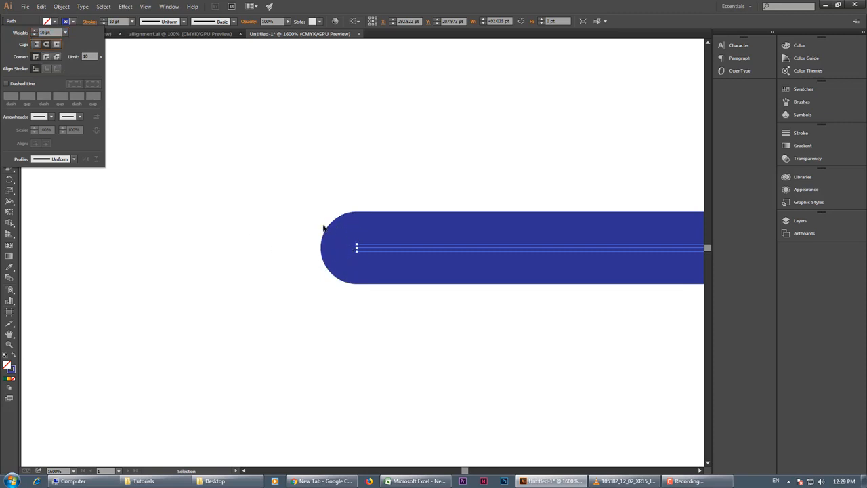
{"action": "left_click", "coordinate": [57, 45]}
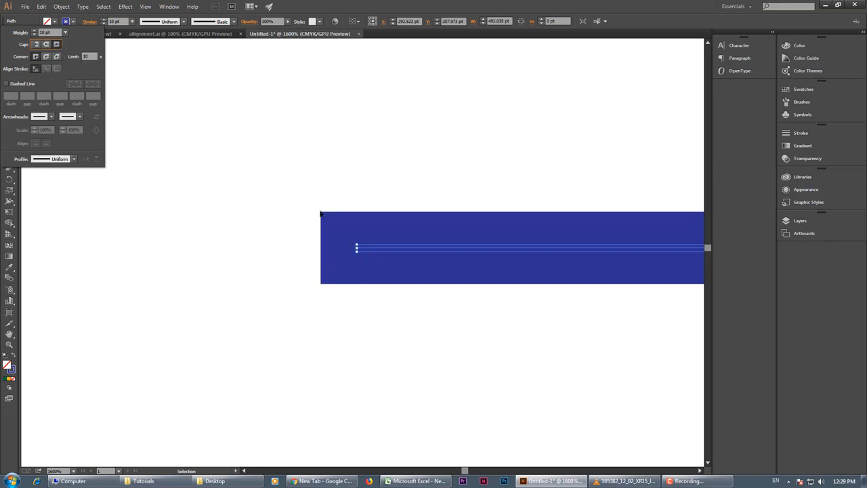
{"action": "left_click", "coordinate": [37, 45]}
{"action": "left_click", "coordinate": [46, 44]}
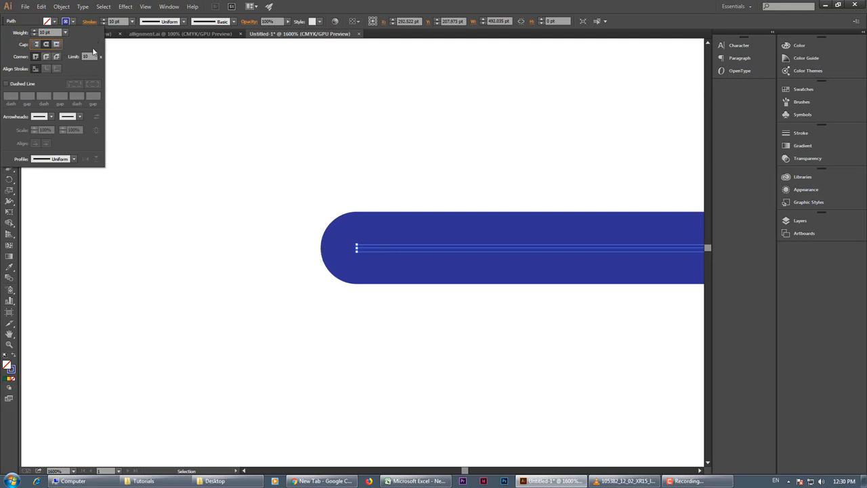
{"action": "left_click", "coordinate": [276, 208]}
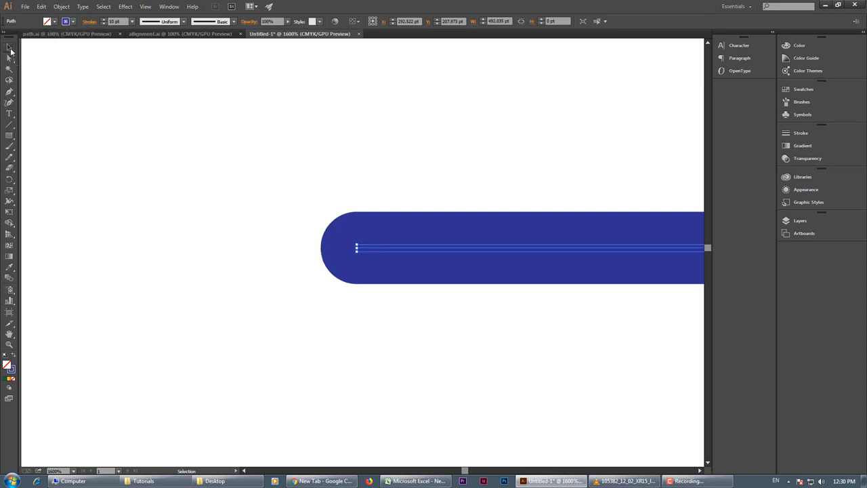
- Draw a rectangle about 110 by 73 pt below the blue line's rounded end
{"action": "left_click", "coordinate": [265, 256], "text": "ctrl+alt"}
{"action": "left_click", "coordinate": [265, 255], "text": "ctrl+alt"}
{"action": "left_click", "coordinate": [264, 255], "text": "ctrl+alt"}
{"action": "left_click", "coordinate": [519, 258], "text": "ctrl+alt"}
{"action": "left_click_drag", "start_coordinate": [522, 290], "coordinate": [365, 237]}
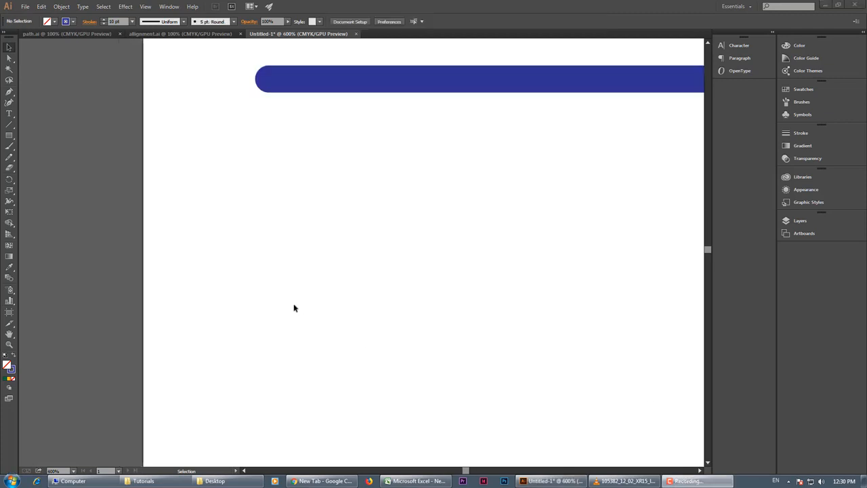
{"action": "left_click", "coordinate": [9, 136]}
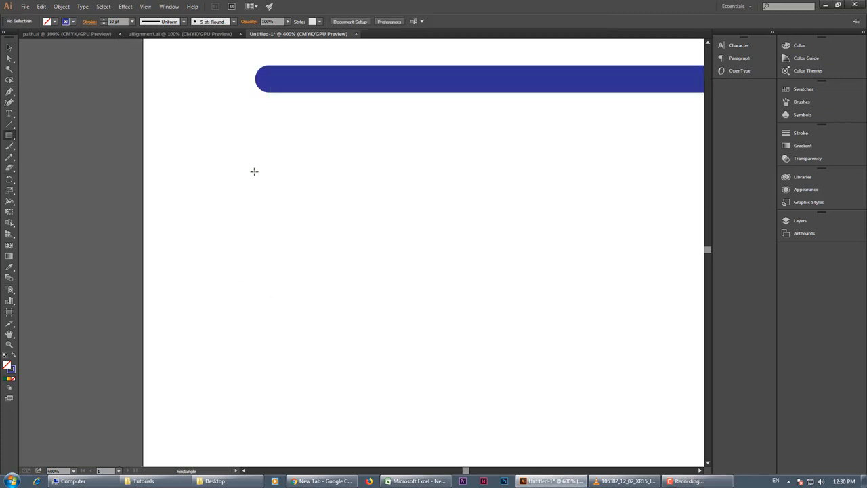
{"action": "mouse_move", "coordinate": [250, 166]}
{"action": "left_mouse_down"}
{"action": "mouse_move", "coordinate": [429, 312]}
{"action": "mouse_move", "coordinate": [549, 365]}
{"action": "left_mouse_up"}
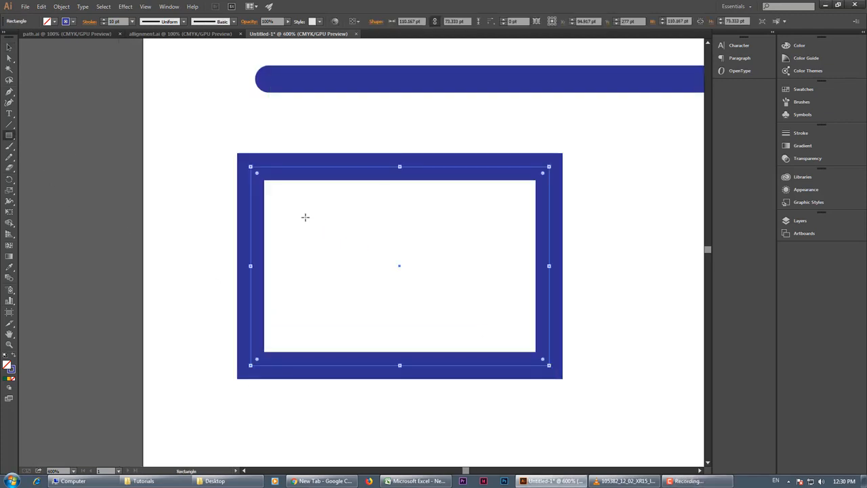
- Try the round and bevel corner joins on the rectangle's stroke, ending with the round join
{"action": "left_click", "coordinate": [89, 22]}
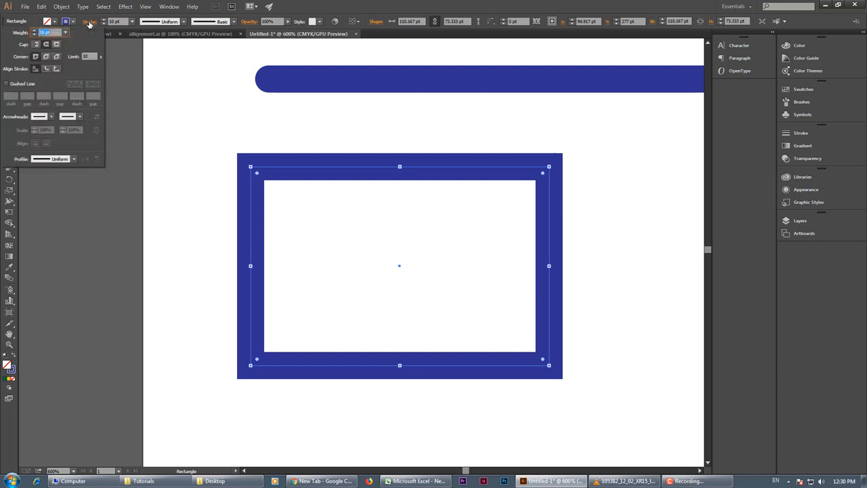
{"action": "left_click", "coordinate": [46, 56]}
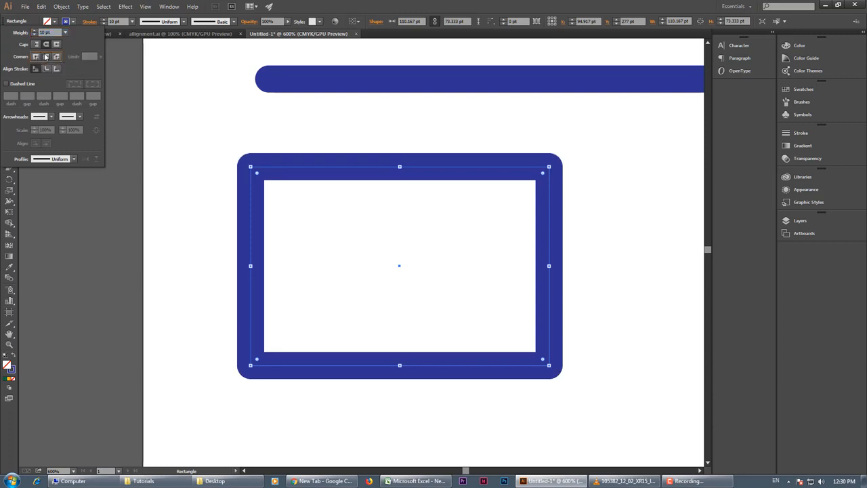
{"action": "left_click", "coordinate": [56, 56]}
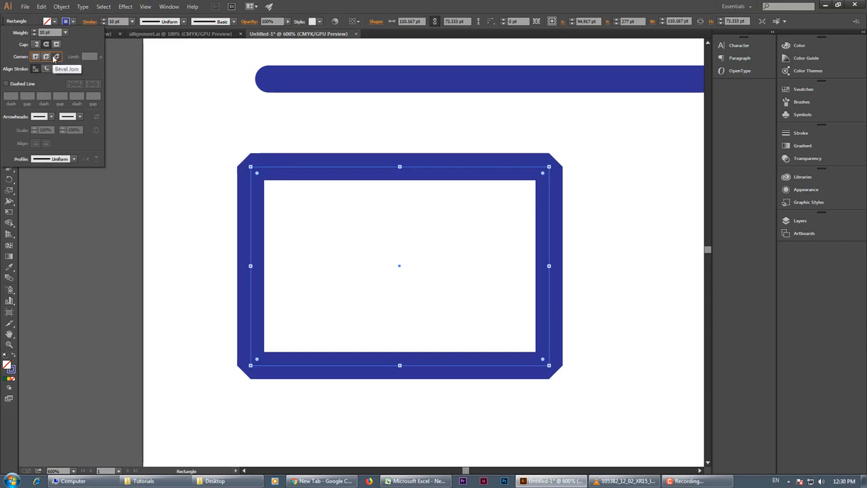
{"action": "left_click", "coordinate": [45, 59]}
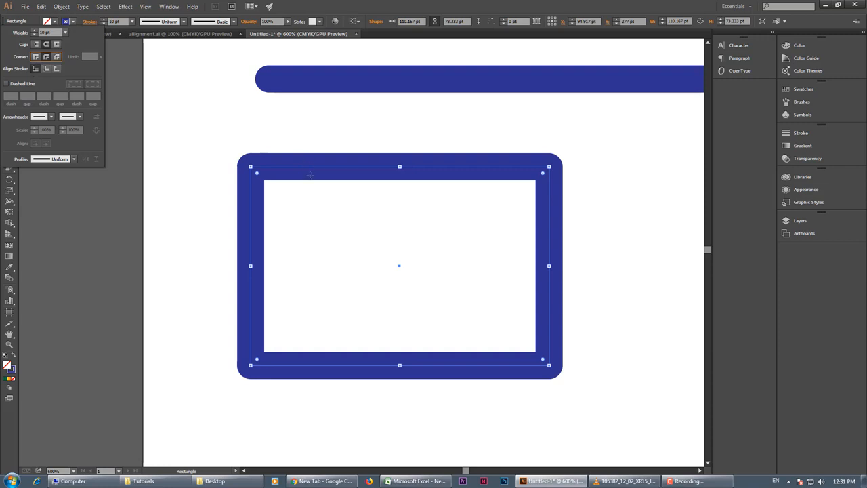
- Try aligning the rectangle's stroke to the inside and the outside of its path, ending with centre alignment
{"action": "left_click", "coordinate": [46, 70]}
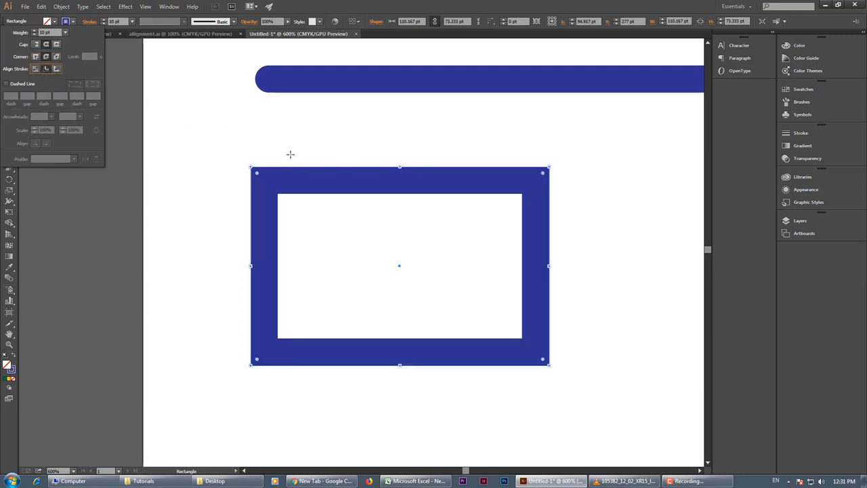
{"action": "left_click", "coordinate": [57, 69]}
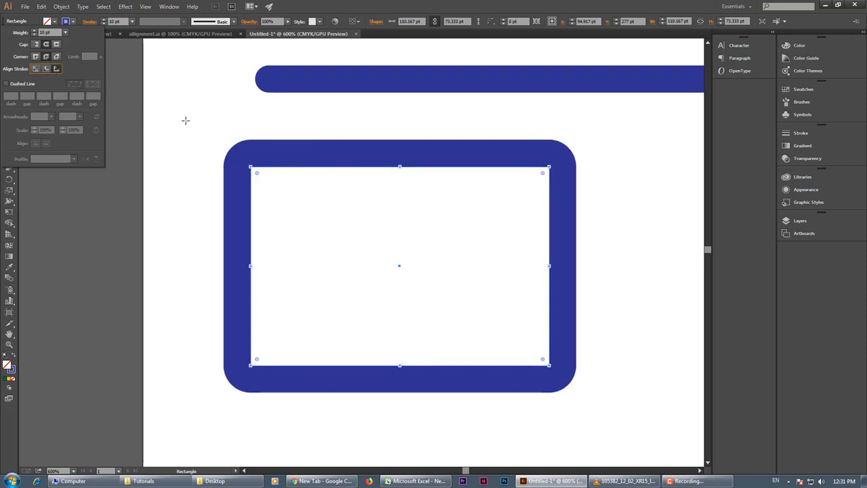
{"action": "left_click", "coordinate": [34, 69]}
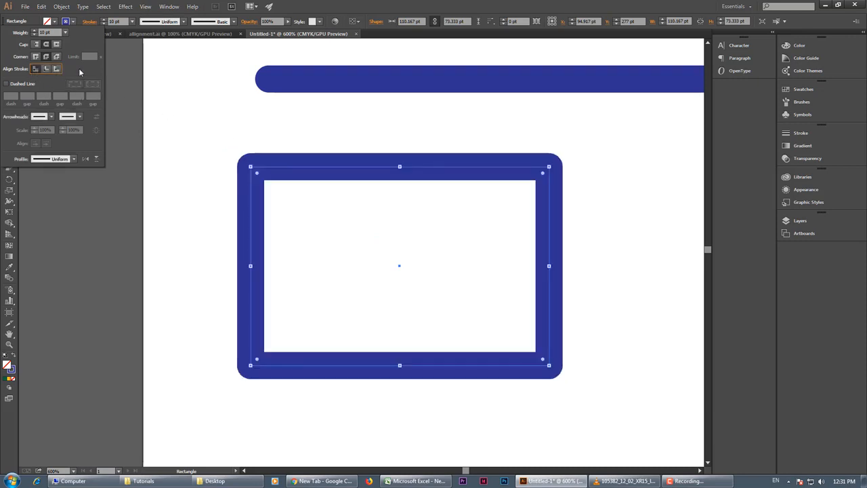
- Make the rectangle's stroke a dashed line and compare both dash alignment modes, ending with exact dash and gap lengths preserved
{"action": "left_click", "coordinate": [6, 84]}
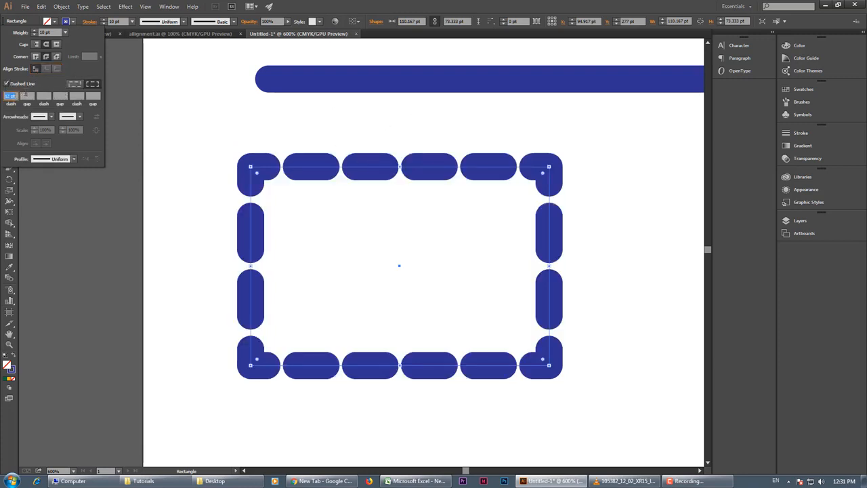
{"action": "left_click", "coordinate": [90, 85]}
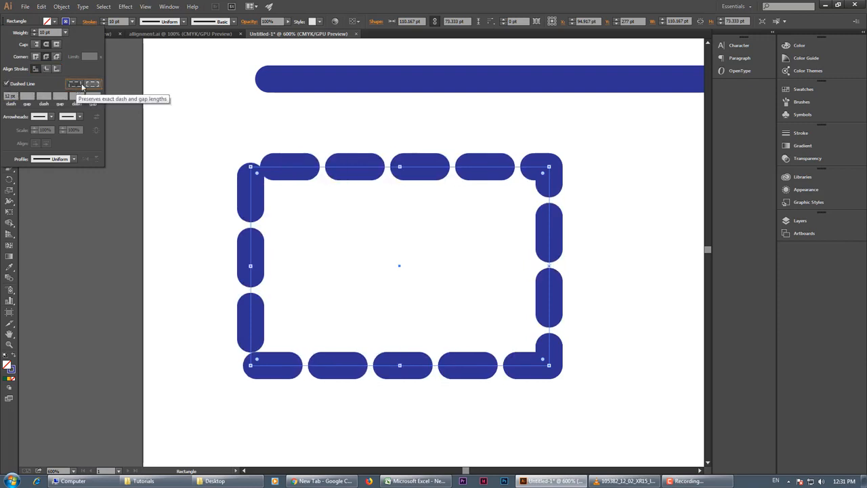
{"action": "left_click", "coordinate": [91, 85]}
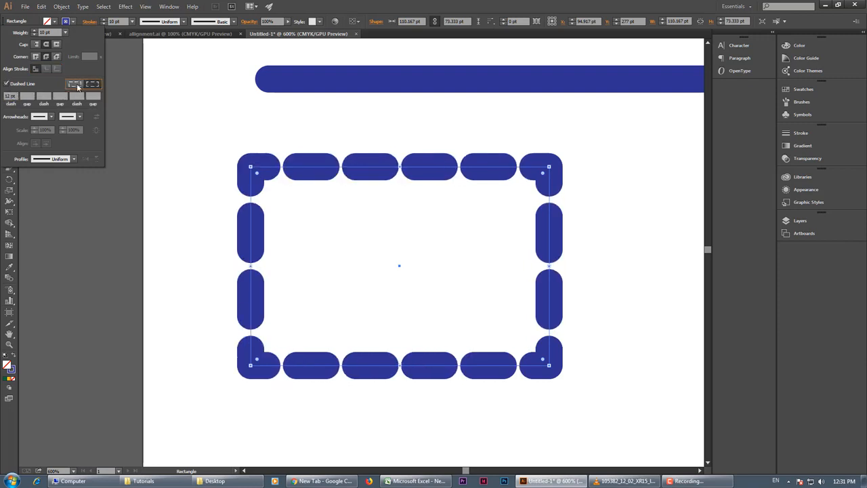
{"action": "left_click", "coordinate": [76, 85]}
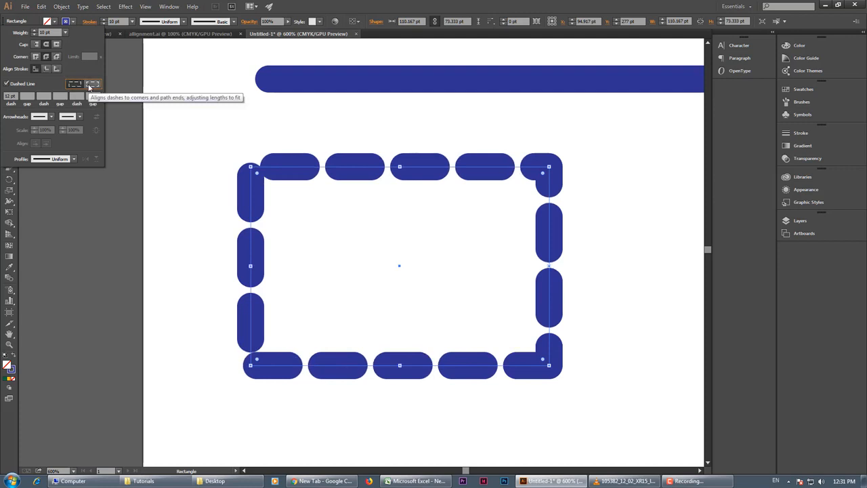
- Try a corner-aligned dash and gap pattern of 12, 6, 3, 12 and 6 pt on the rectangle, ending with the dashed line turned off
{"action": "left_click", "coordinate": [91, 84]}
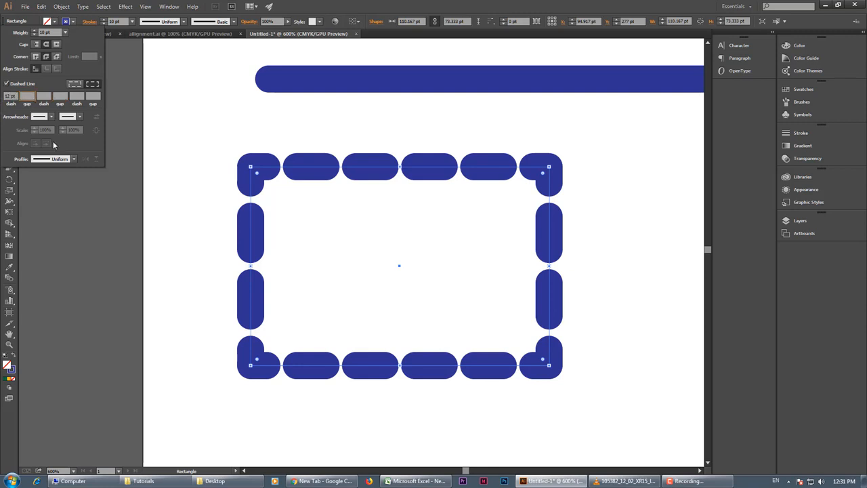
{"action": "left_click", "coordinate": [42, 96]}
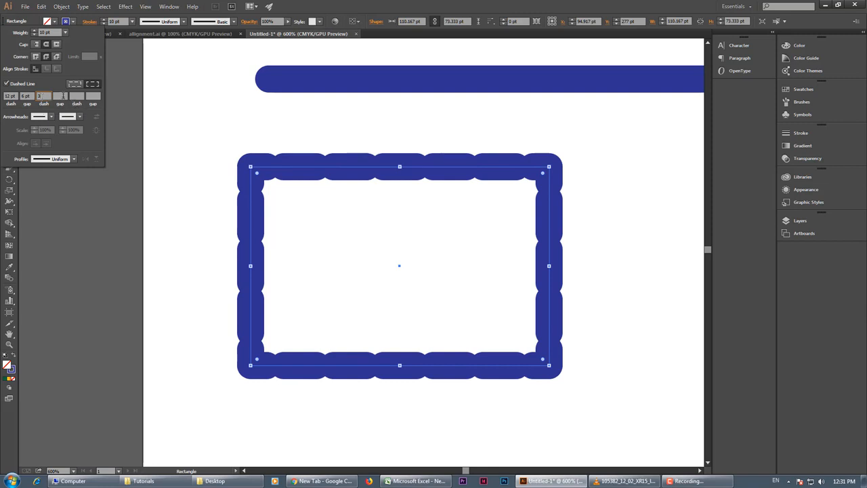
{"action": "left_click", "coordinate": [60, 95]}
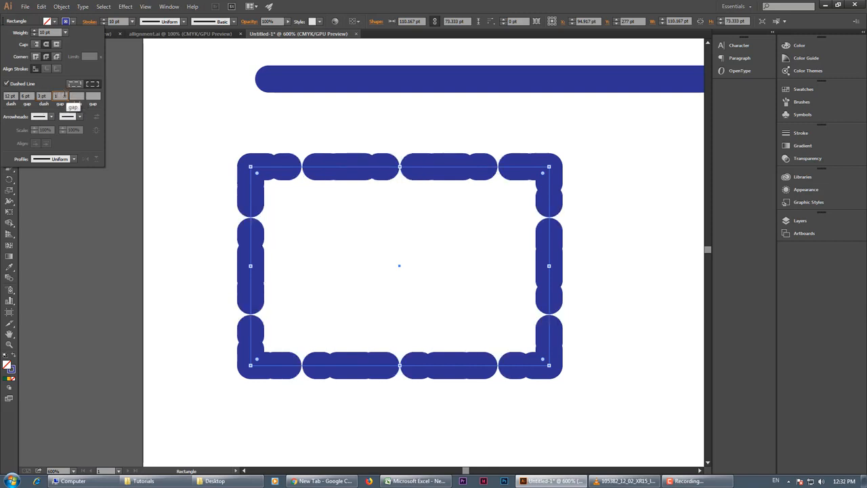
{"action": "left_click", "coordinate": [79, 96]}
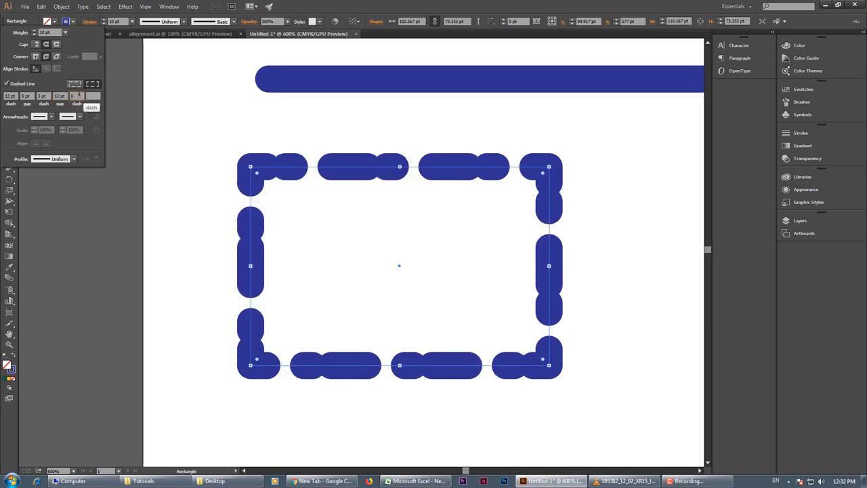
{"action": "left_click", "coordinate": [94, 95]}
{"action": "double_click", "coordinate": [77, 96]}
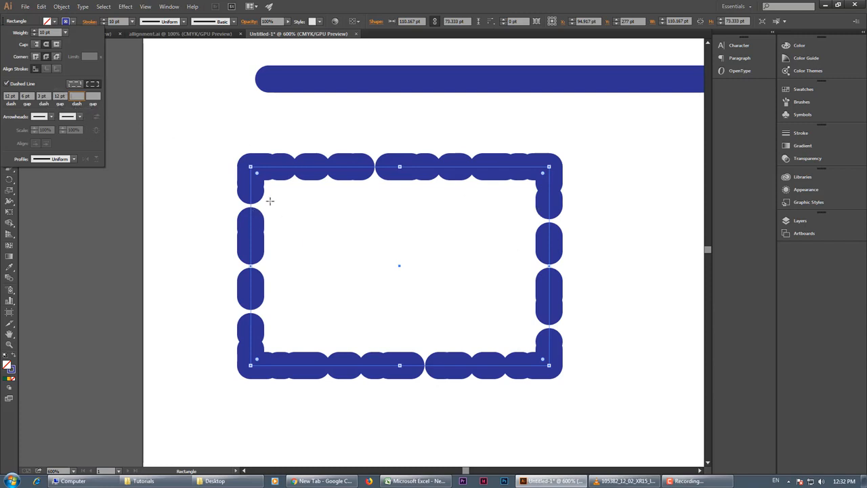
{"action": "left_click", "coordinate": [6, 83]}
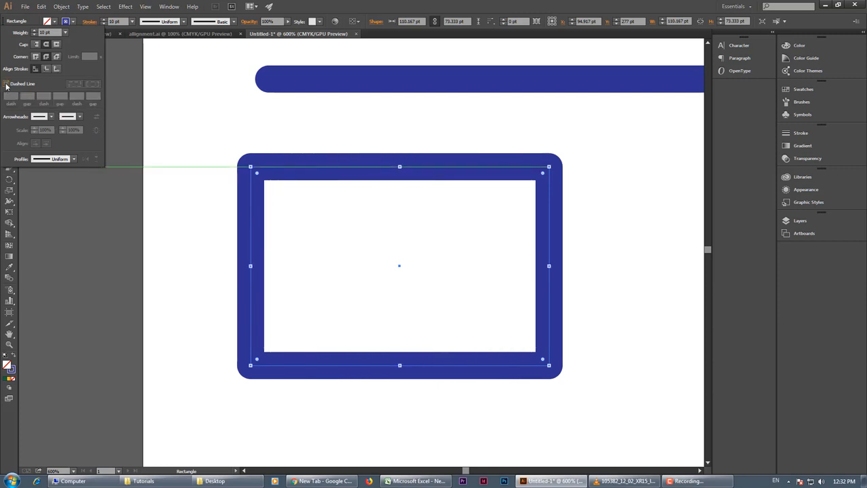
- Shorten the blue line to about 140 pt by moving its right end inward over the rectangle
{"action": "key", "text": "ctrl+alt+space"}
{"action": "left_click", "coordinate": [405, 186], "text": "ctrl+alt"}
{"action": "left_click", "coordinate": [366, 109], "text": "ctrl+alt"}
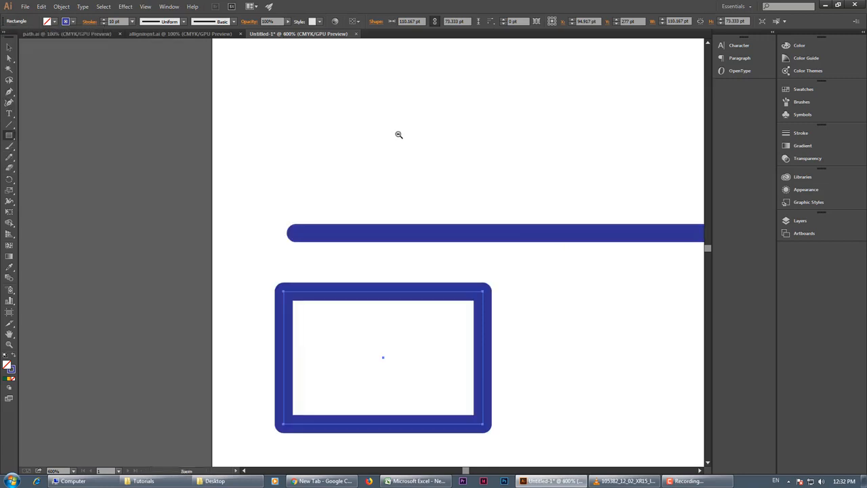
{"action": "left_click", "coordinate": [570, 263], "text": "ctrl+alt"}
{"action": "left_click", "coordinate": [455, 232]}
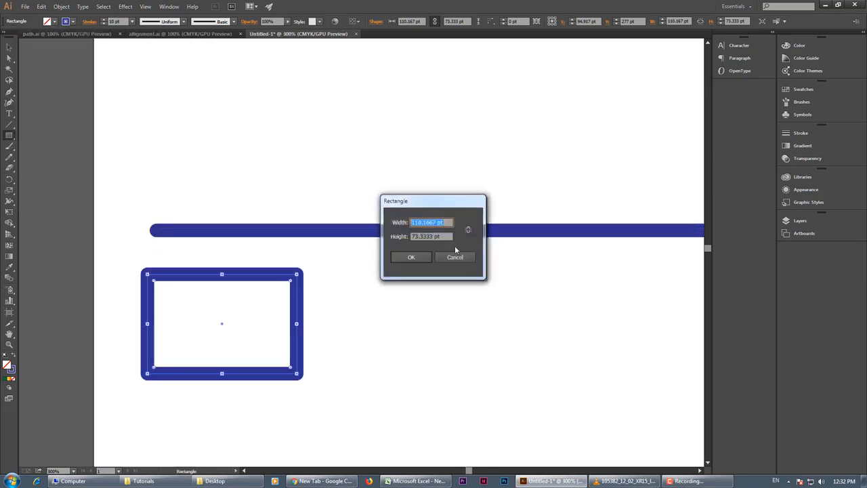
{"action": "key", "text": "Escape"}
{"action": "left_click", "coordinate": [368, 239], "text": "ctrl"}
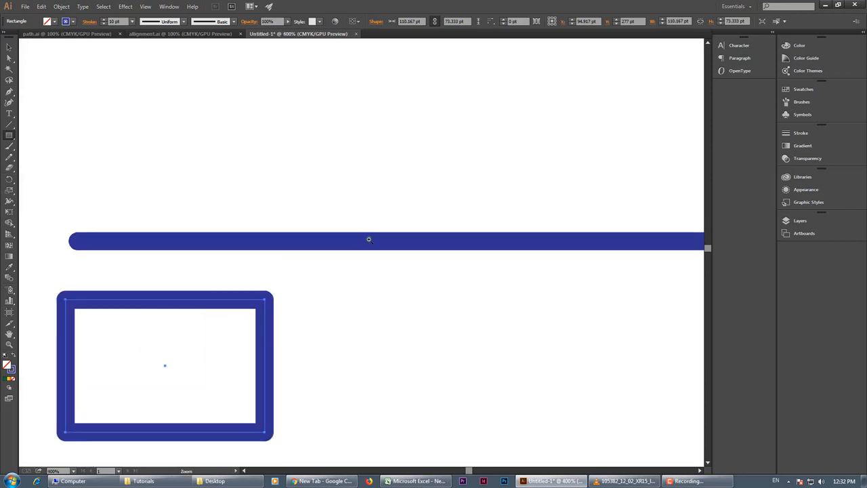
{"action": "left_click", "coordinate": [369, 239], "text": "ctrl+alt"}
{"action": "left_click", "coordinate": [369, 239], "text": "ctrl+alt"}
{"action": "left_click", "coordinate": [368, 239], "text": "ctrl+alt"}
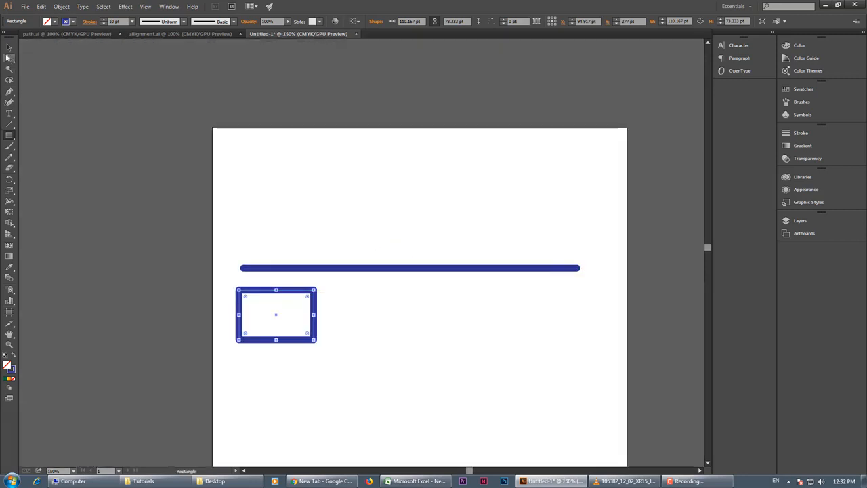
{"action": "left_click", "coordinate": [8, 48]}
{"action": "left_click", "coordinate": [555, 269]}
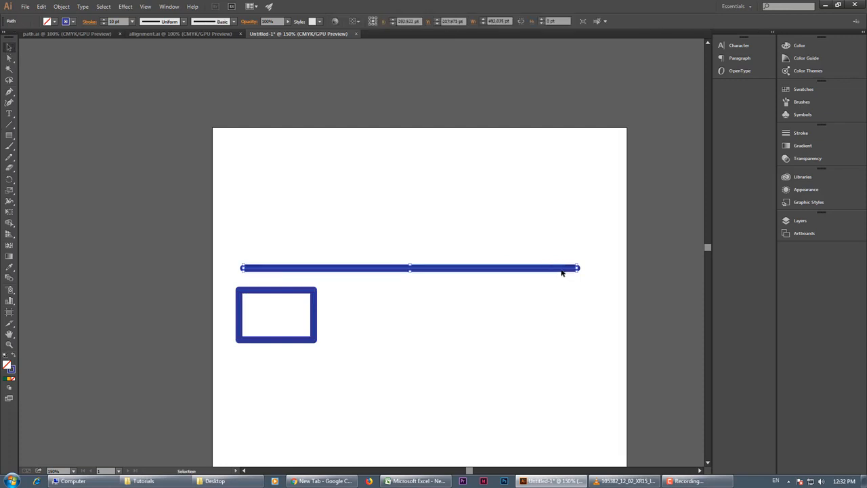
{"action": "left_click_drag", "start_coordinate": [577, 268], "coordinate": [339, 275]}
- Reduce the shortened line's stroke weight to 3 pt
{"action": "key", "text": "z"}
{"action": "left_click", "coordinate": [294, 261]}
{"action": "left_click", "coordinate": [376, 252]}
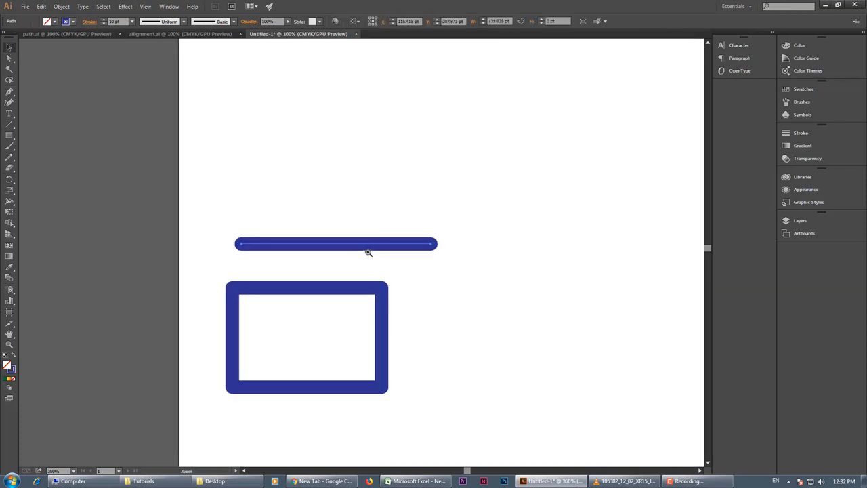
{"action": "left_click", "coordinate": [368, 252]}
{"action": "left_click", "coordinate": [366, 250]}
{"action": "key", "text": "v"}
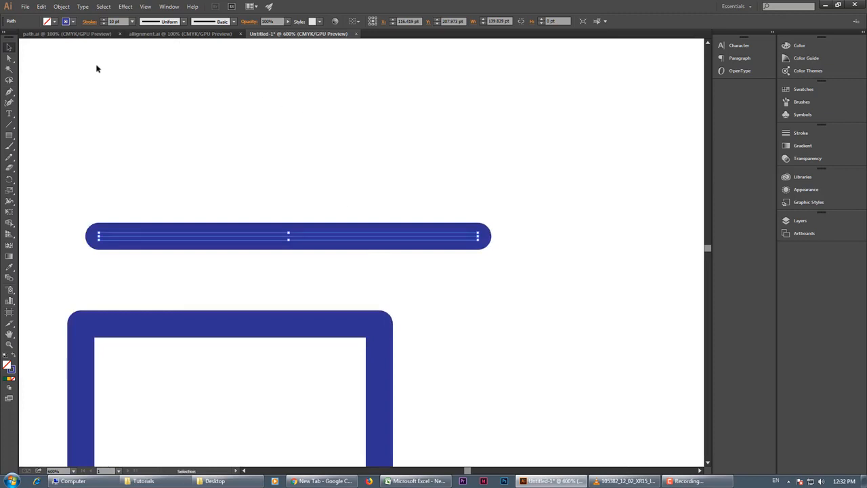
{"action": "left_click", "coordinate": [90, 23]}
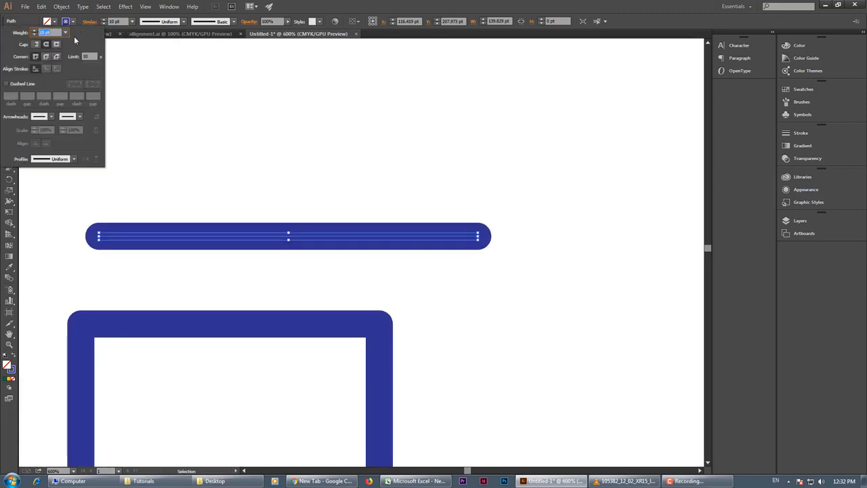
{"action": "left_click", "coordinate": [32, 35]}
{"action": "left_click", "coordinate": [32, 35]}
{"action": "left_click", "coordinate": [32, 35]}
{"action": "left_click", "coordinate": [32, 35]}
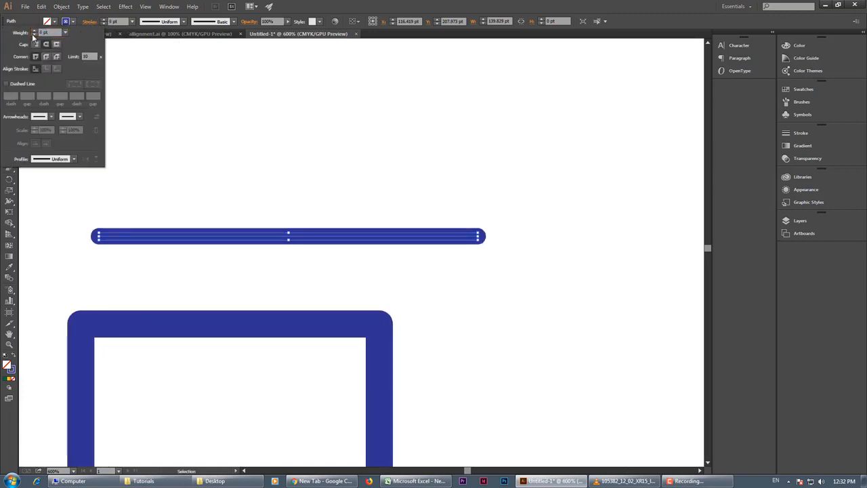
{"action": "left_click", "coordinate": [32, 35]}
{"action": "left_click", "coordinate": [32, 35]}
{"action": "left_click", "coordinate": [33, 35]}
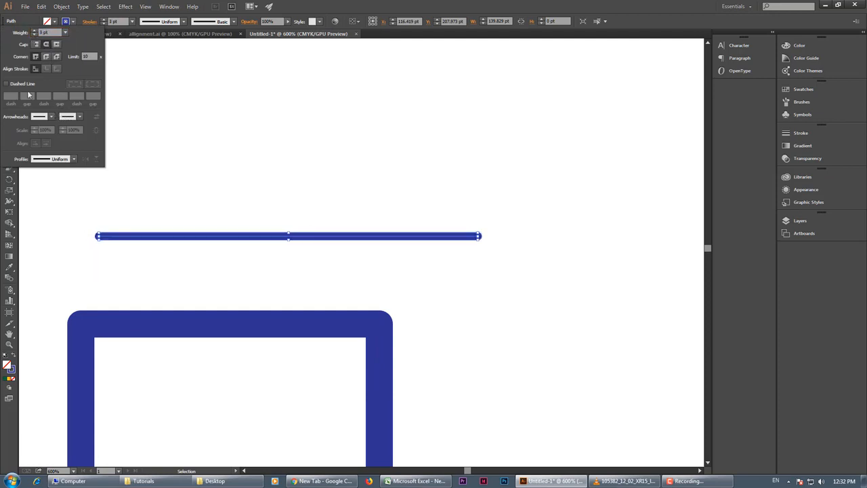
- Add the Arrow 1 arrowhead to both the start and the end of the line
{"action": "left_click", "coordinate": [50, 117]}
{"action": "left_click", "coordinate": [51, 116]}
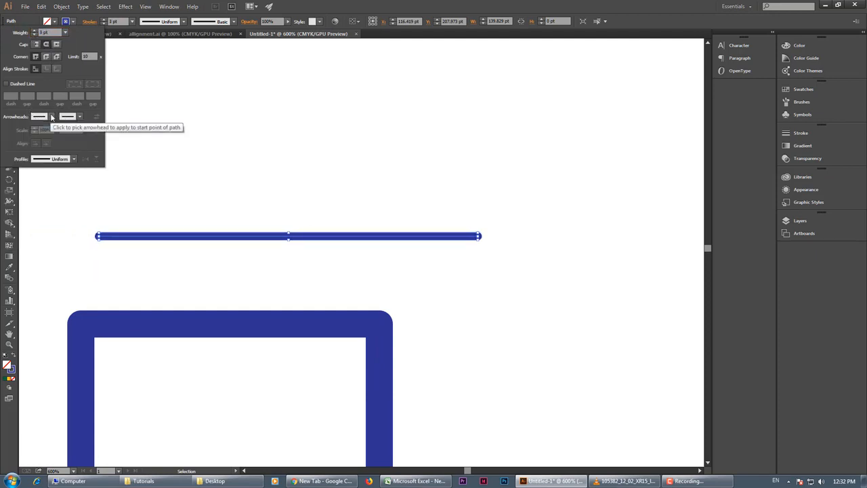
{"action": "left_click", "coordinate": [51, 116]}
{"action": "left_click", "coordinate": [47, 146]}
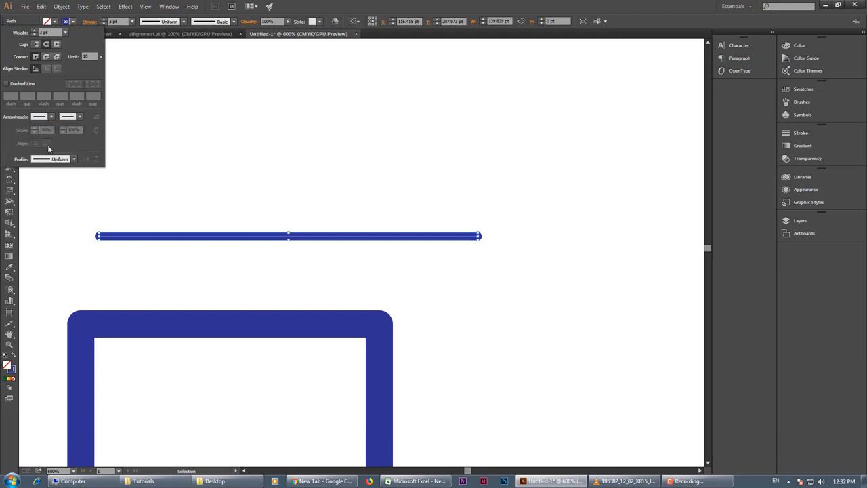
{"action": "left_click", "coordinate": [79, 117]}
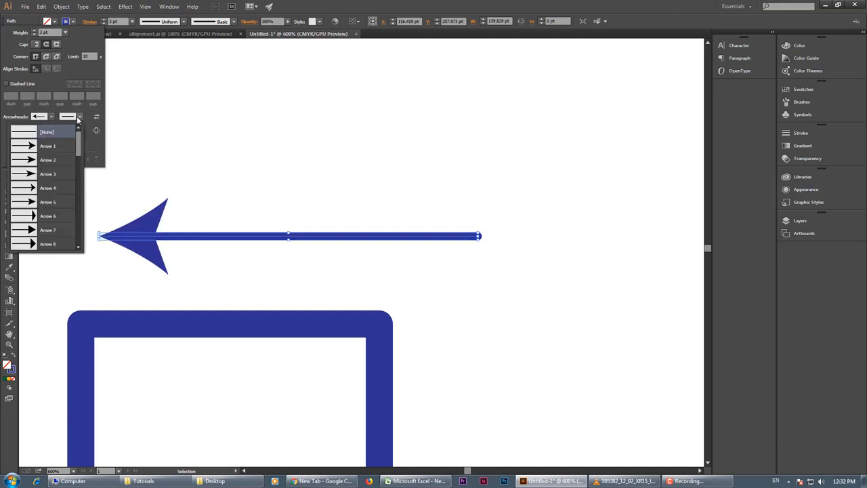
{"action": "left_click", "coordinate": [59, 149]}
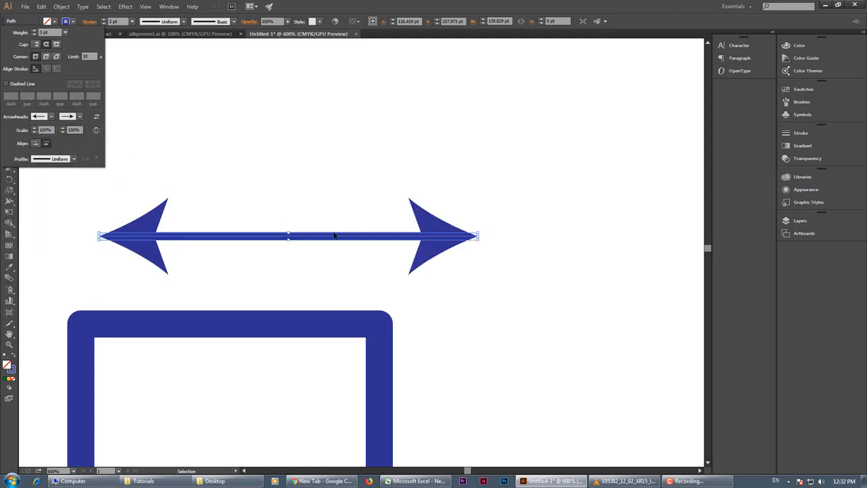
- Try two other arrowhead styles on the line's end point, ending with no end arrowhead
{"action": "left_click", "coordinate": [80, 117]}
{"action": "left_click", "coordinate": [59, 199]}
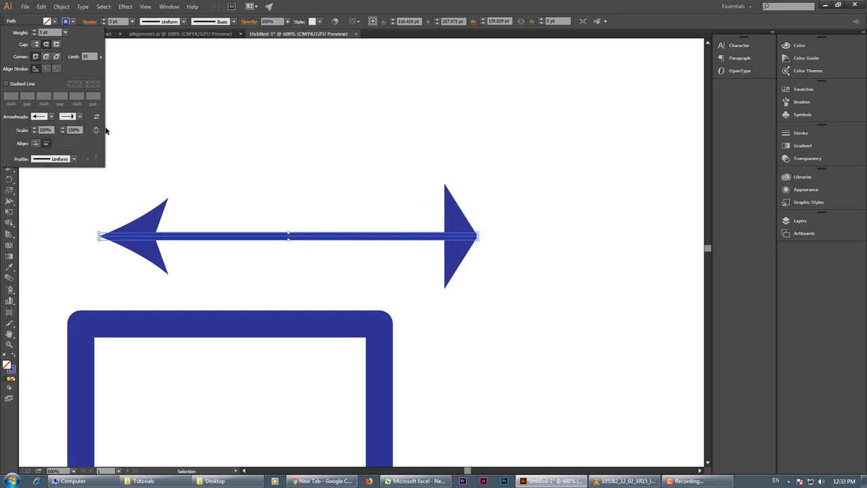
{"action": "left_click", "coordinate": [80, 117]}
{"action": "left_click", "coordinate": [53, 227]}
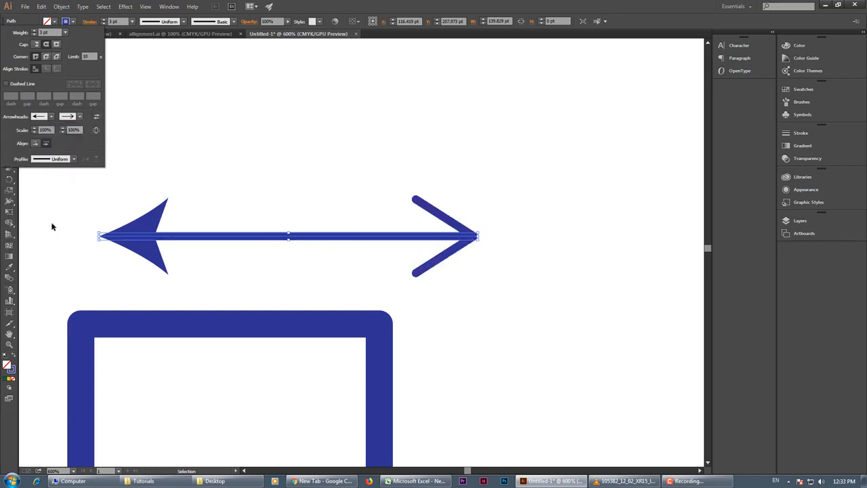
{"action": "left_click", "coordinate": [79, 119]}
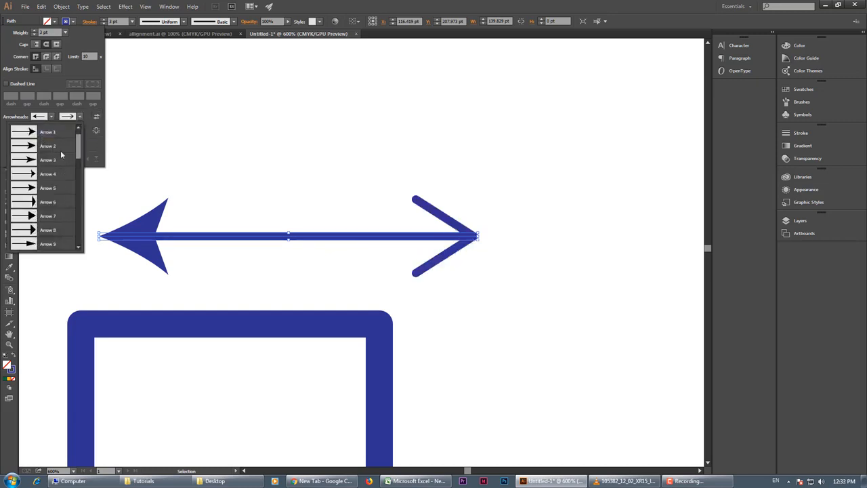
{"action": "scroll", "coordinate": [61, 156], "scroll_direction": "up", "scroll_amount": 1}
{"action": "left_click", "coordinate": [58, 133]}
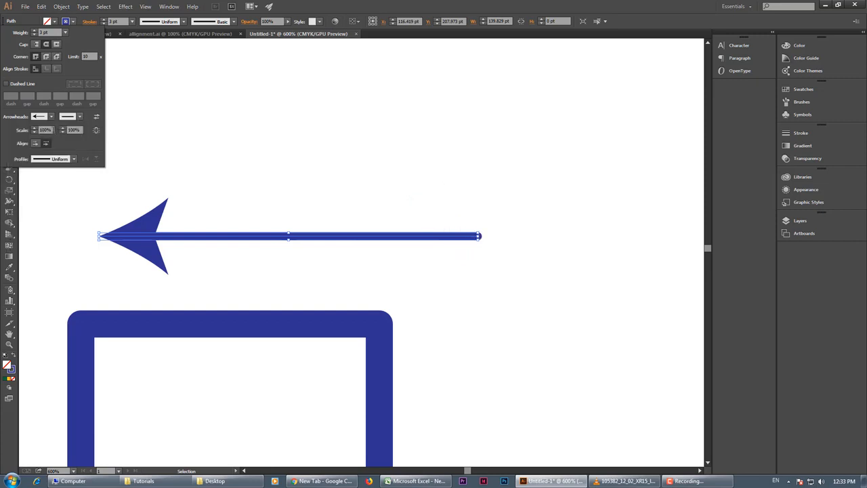
- Swap the line's start and end arrowheads and scale the end arrowhead to 25%
{"action": "left_click", "coordinate": [80, 117]}
{"action": "left_click", "coordinate": [96, 132]}
{"action": "left_click", "coordinate": [97, 117]}
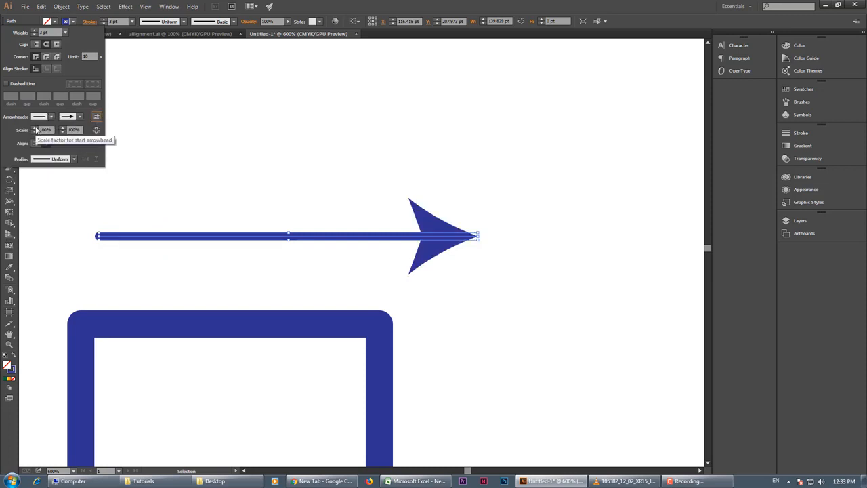
{"action": "left_click", "coordinate": [72, 129]}
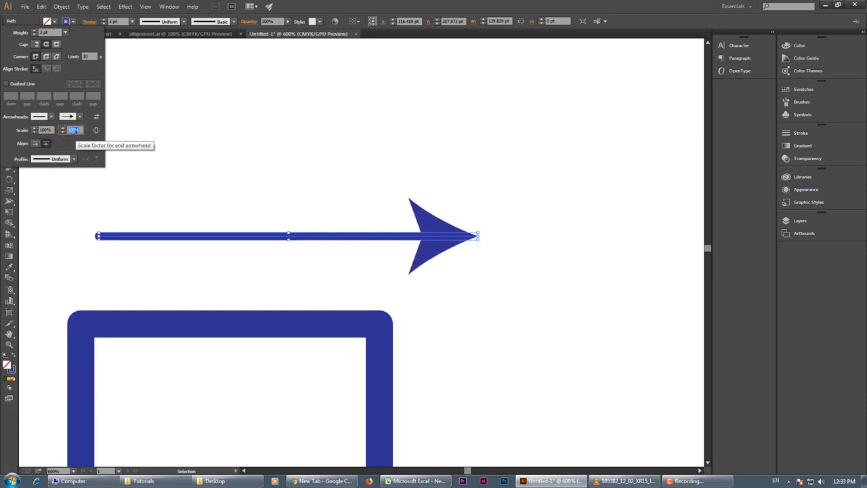
{"action": "type", "text": "25"}
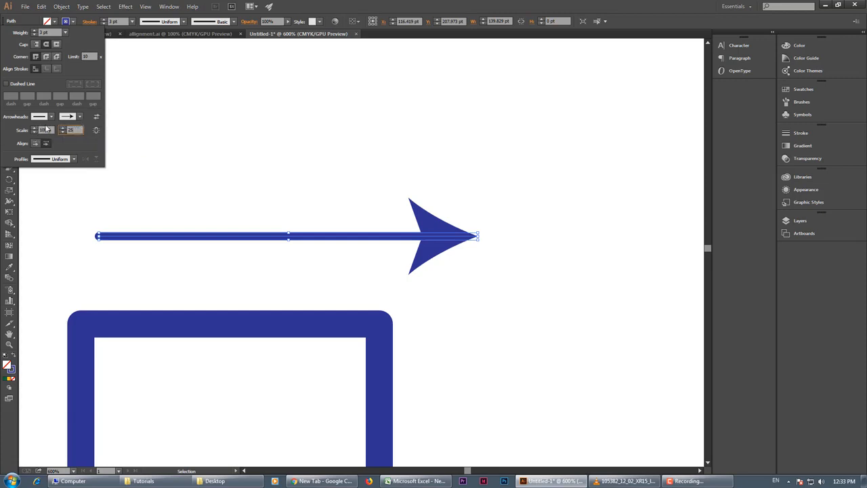
{"action": "key", "text": "Return"}
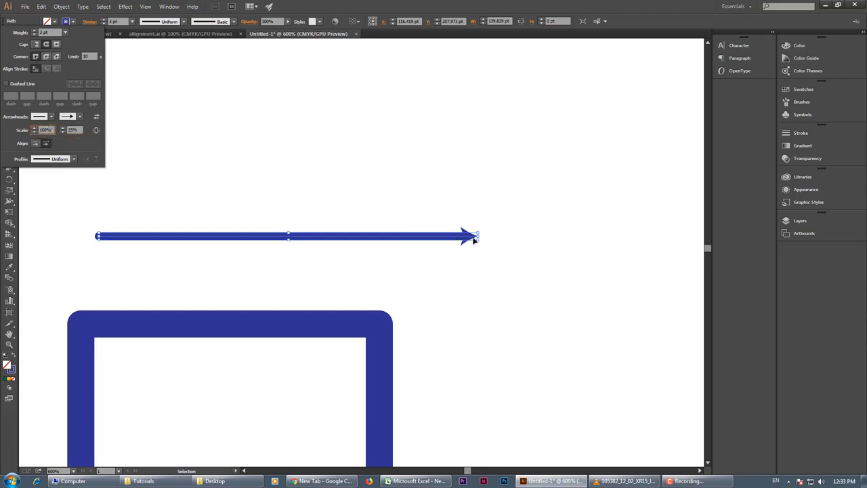
- Compare both arrowhead alignments at the line's end, finishing with the arrow tip extended beyond the end of the path
{"action": "left_click", "coordinate": [37, 145]}
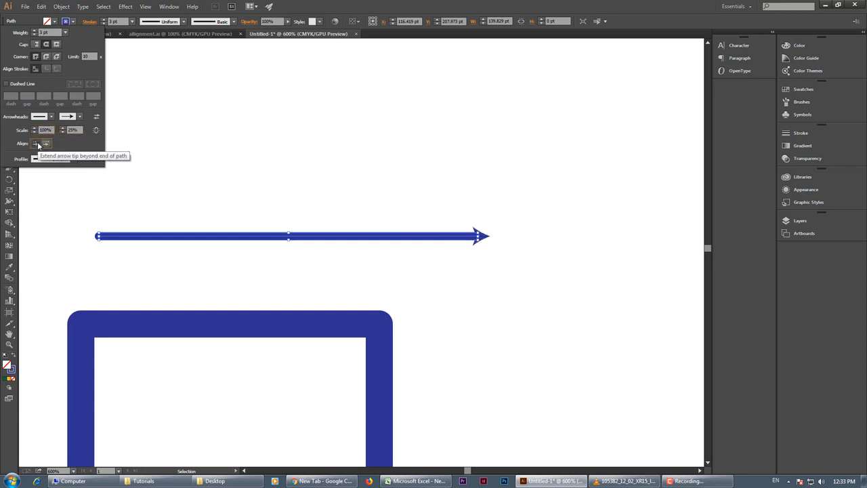
{"action": "left_click", "coordinate": [47, 143]}
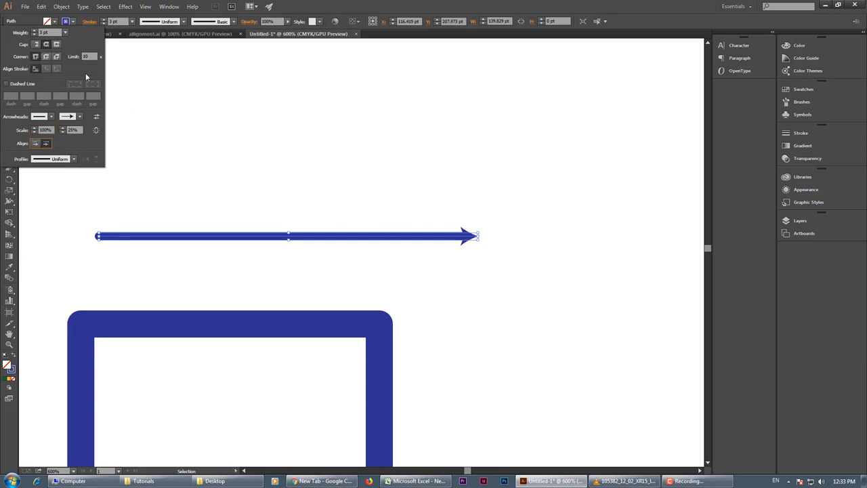
{"action": "key", "text": "z"}
{"action": "left_click", "coordinate": [477, 237]}
{"action": "left_click", "coordinate": [345, 264], "text": "ctrl"}
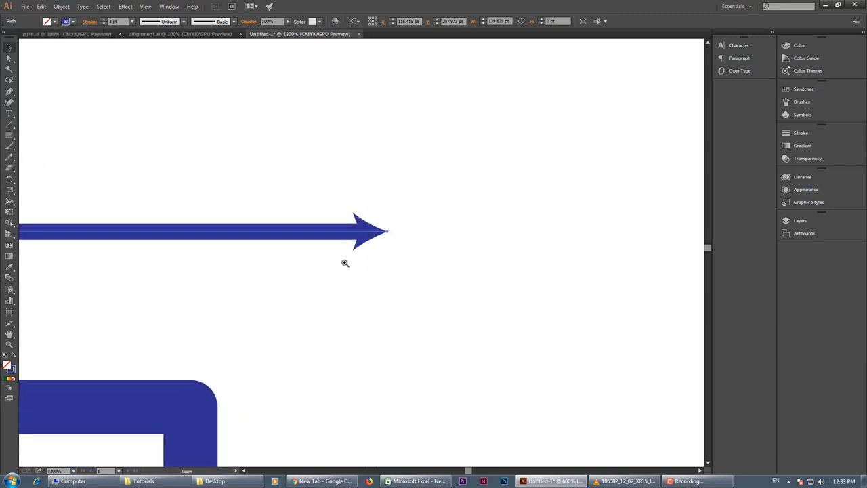
{"action": "left_click", "coordinate": [372, 247], "text": "ctrl"}
{"action": "left_click", "coordinate": [377, 238], "text": "ctrl"}
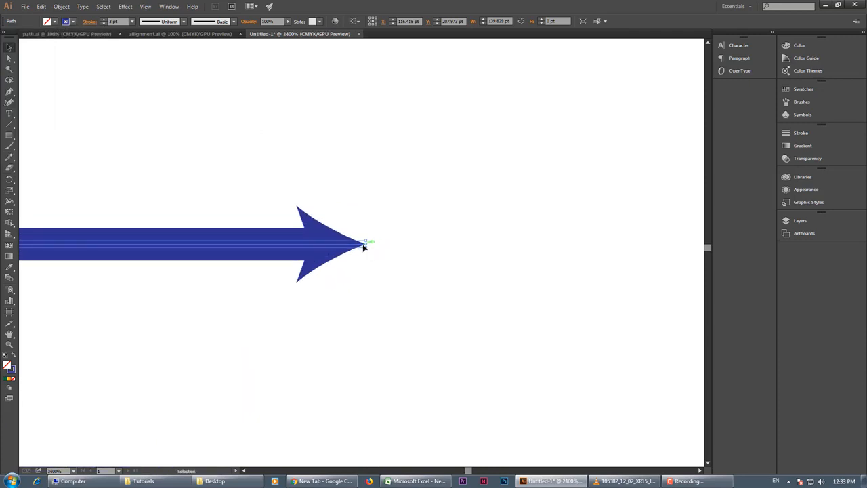
{"action": "left_click", "coordinate": [91, 23]}
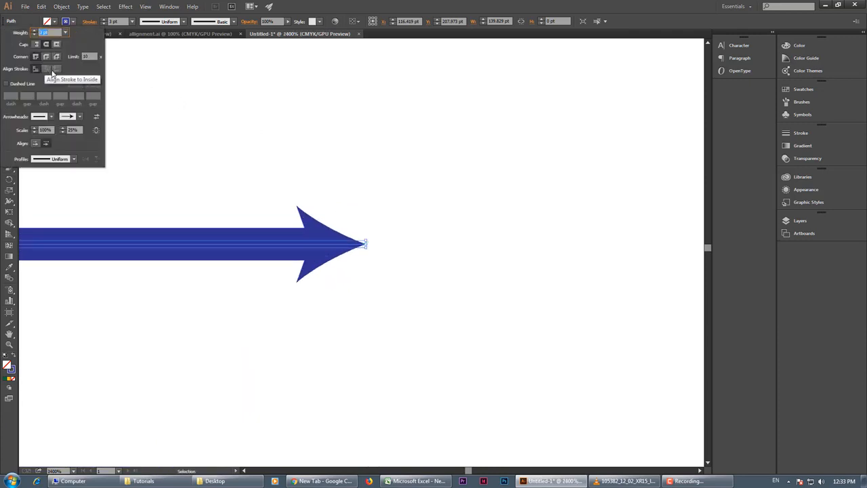
{"action": "left_click", "coordinate": [35, 144]}
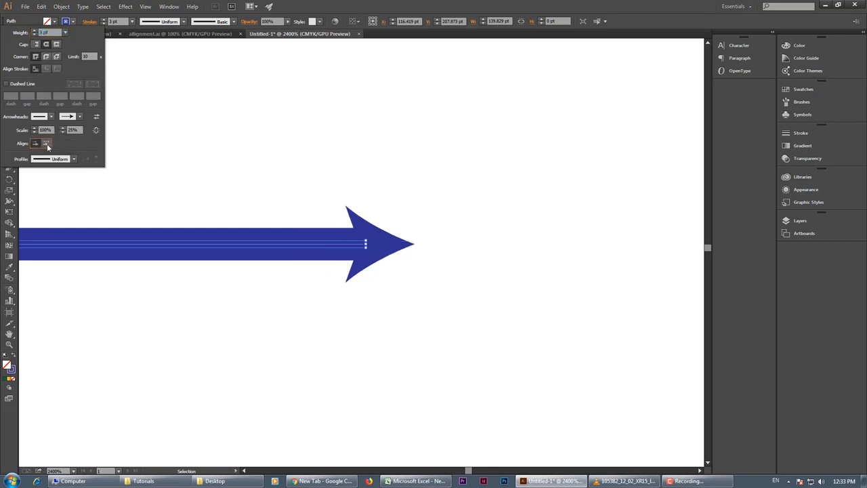
{"action": "left_click", "coordinate": [47, 144]}
{"action": "left_click", "coordinate": [36, 144]}
- Apply Width Profile 1 to the arrow line's stroke and view the whole tapered line
{"action": "left_click", "coordinate": [74, 159]}
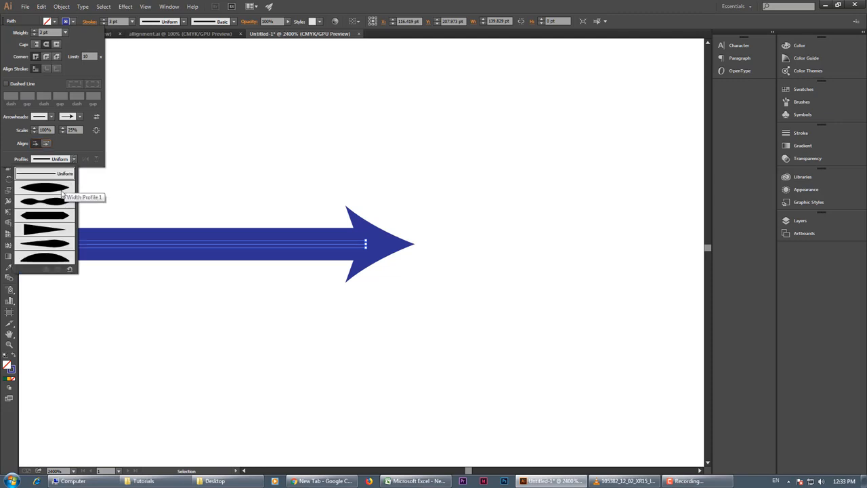
{"action": "left_click", "coordinate": [59, 194]}
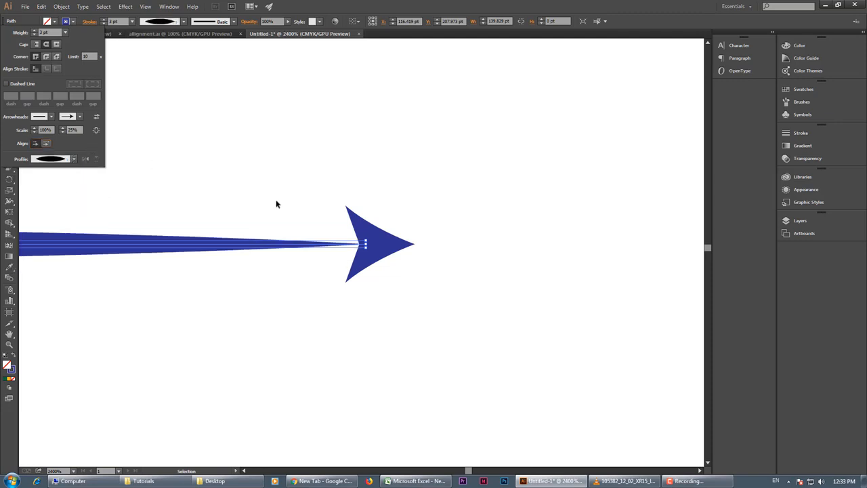
{"action": "key", "text": "ctrl+alt+space"}
{"action": "left_click", "coordinate": [246, 232], "text": "ctrl+alt"}
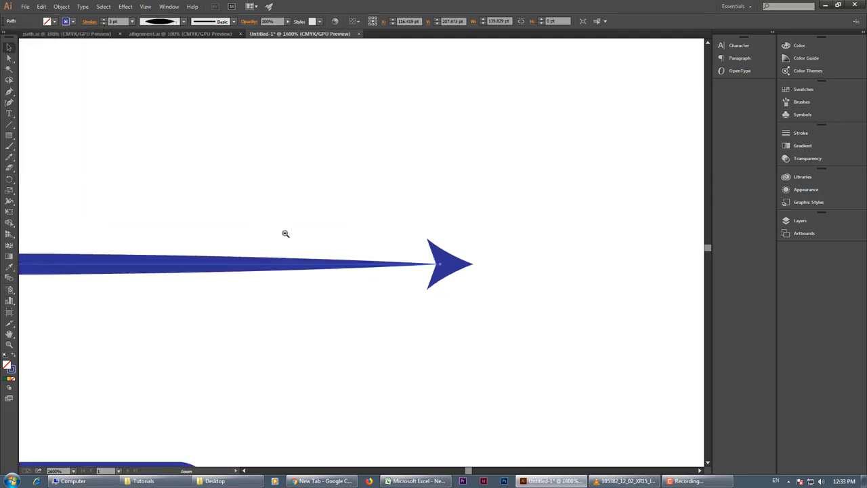
{"action": "left_click", "coordinate": [285, 233], "text": "ctrl+alt"}
{"action": "left_click", "coordinate": [291, 235], "text": "ctrl+alt"}
{"action": "scroll", "coordinate": [139, 161], "scroll_direction": "down", "scroll_amount": 3}
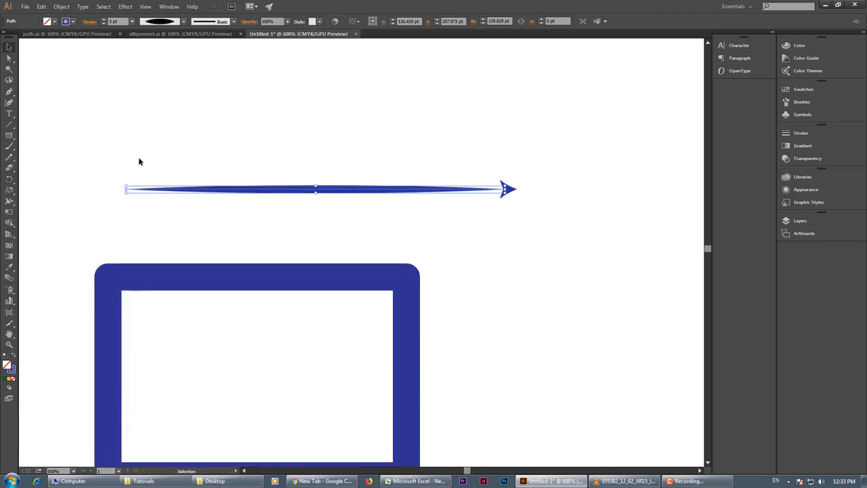
- Delete the arrow line above the rectangle
{"action": "left_click", "coordinate": [80, 64]}
{"action": "left_click_drag", "start_coordinate": [242, 128], "coordinate": [518, 215]}
{"action": "key", "text": "Delete"}
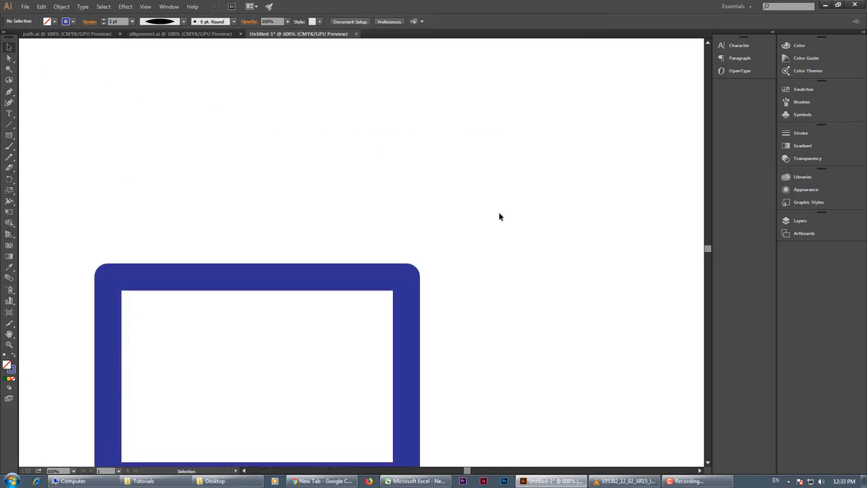
- Narrow the stroke near the middle of each of the rectangle's four sides with the Width tool
{"action": "left_click_drag", "start_coordinate": [10, 201], "coordinate": [59, 202]}
{"action": "scroll", "coordinate": [177, 225], "scroll_direction": "down", "scroll_amount": 3}
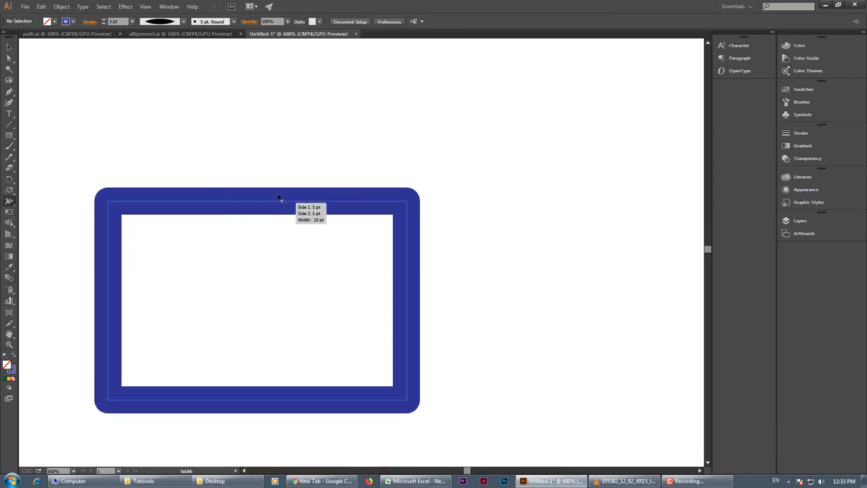
{"action": "mouse_move", "coordinate": [262, 202]}
{"action": "left_mouse_down"}
{"action": "mouse_move", "coordinate": [267, 219]}
{"action": "mouse_move", "coordinate": [269, 211]}
{"action": "left_mouse_up"}
{"action": "scroll", "coordinate": [318, 238], "scroll_direction": "down", "scroll_amount": 1}
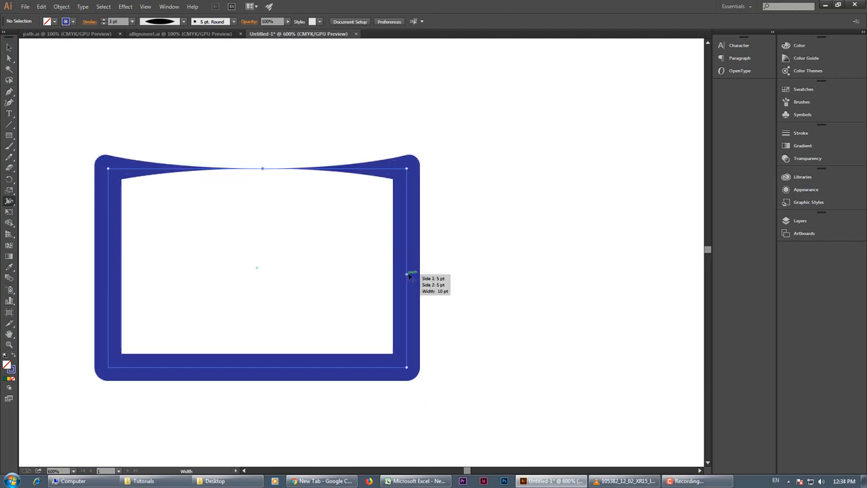
{"action": "left_click_drag", "start_coordinate": [408, 271], "coordinate": [418, 274]}
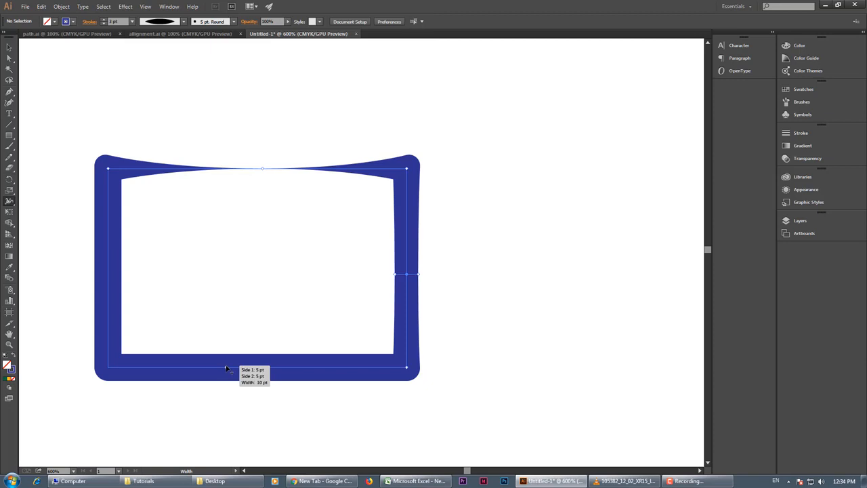
{"action": "left_click_drag", "start_coordinate": [226, 366], "coordinate": [227, 366]}
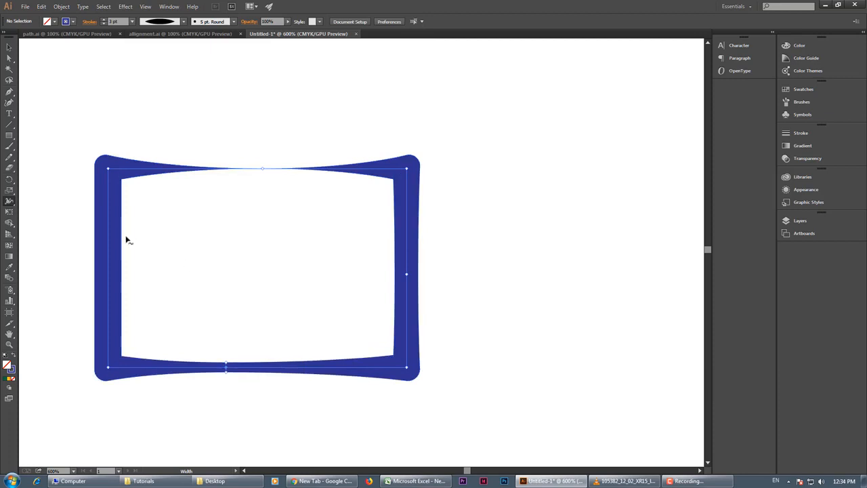
{"action": "left_click_drag", "start_coordinate": [108, 252], "coordinate": [113, 253]}
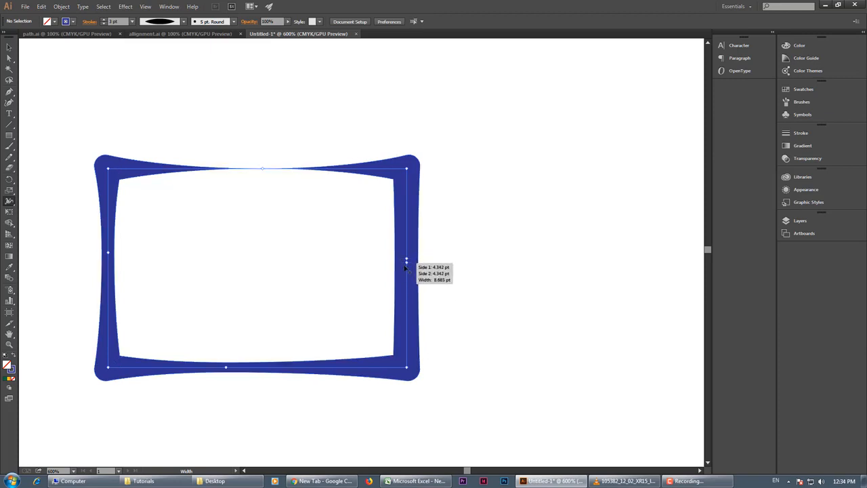
- Add two narrow width points on the rectangle's right side, one above and one below its midpoint
{"action": "left_click_drag", "start_coordinate": [407, 300], "coordinate": [403, 299]}
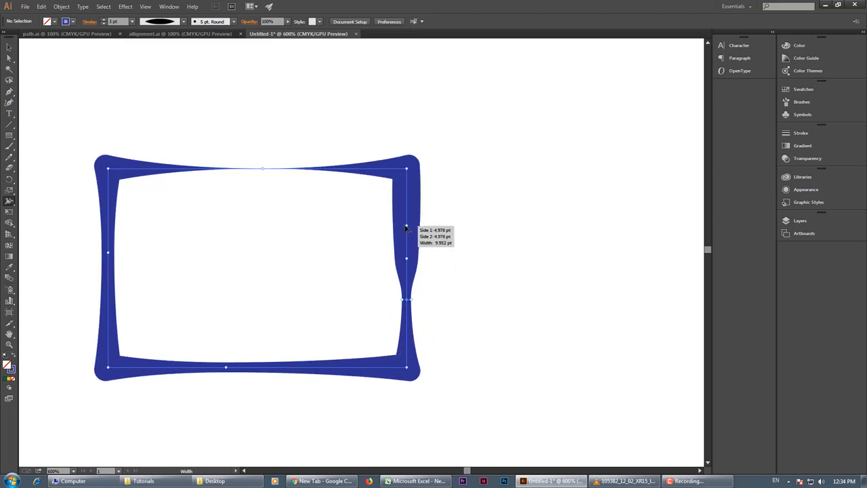
{"action": "left_click_drag", "start_coordinate": [406, 226], "coordinate": [404, 228]}
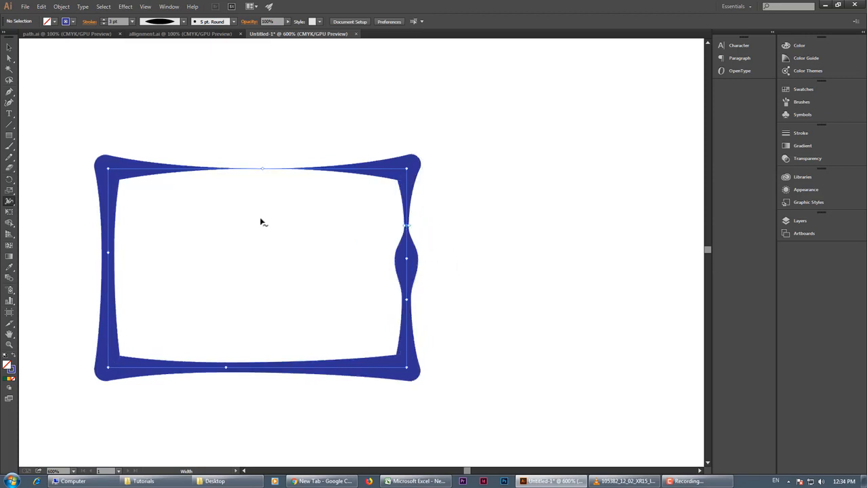
{"action": "left_click", "coordinate": [9, 201]}
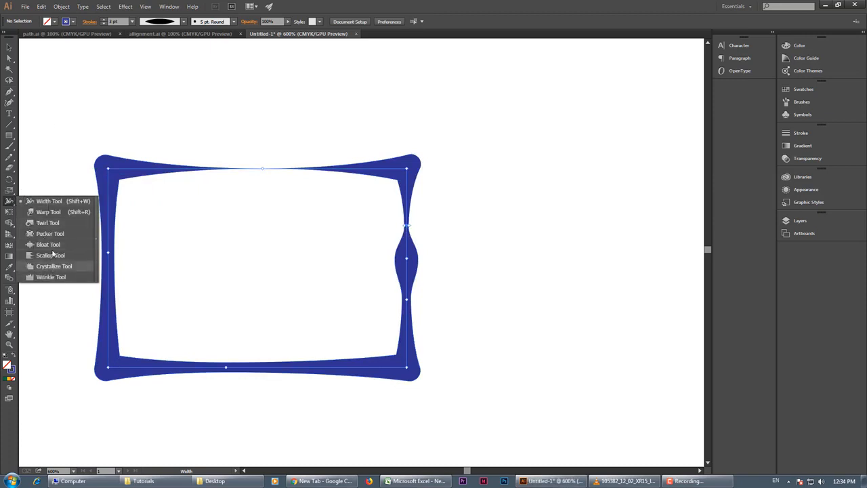
{"action": "left_click", "coordinate": [178, 209]}
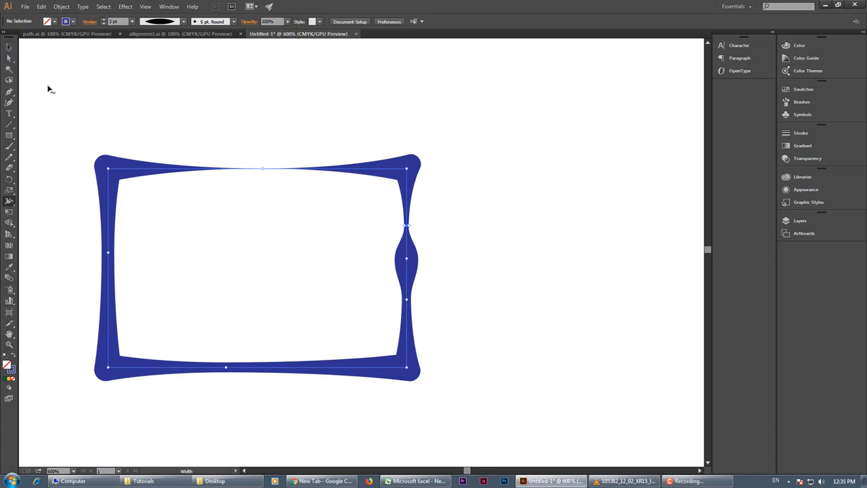
- Delete the rectangle with the variable-width stroke
{"action": "left_click", "coordinate": [90, 21]}
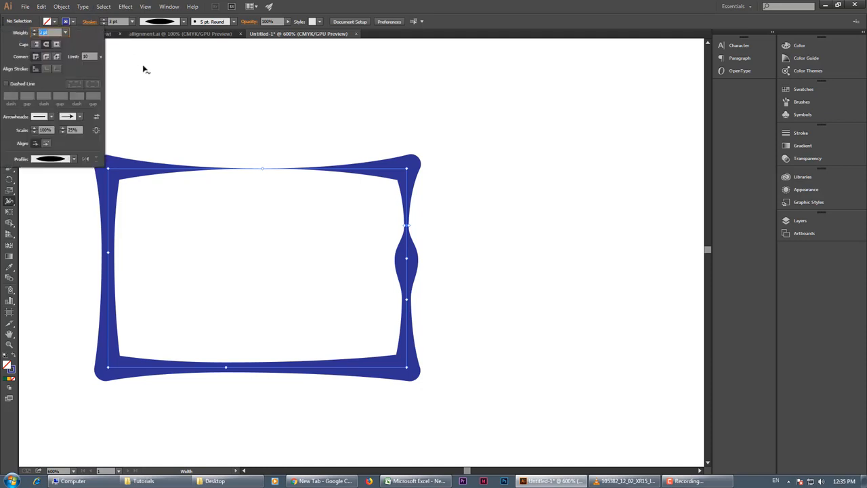
{"action": "left_click", "coordinate": [8, 46]}
{"action": "left_click", "coordinate": [159, 178]}
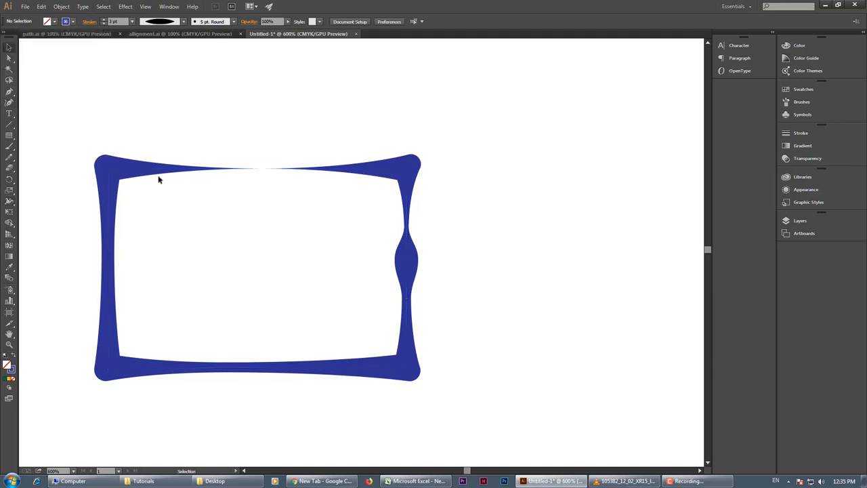
{"action": "left_click", "coordinate": [141, 170]}
{"action": "key", "text": "Delete"}
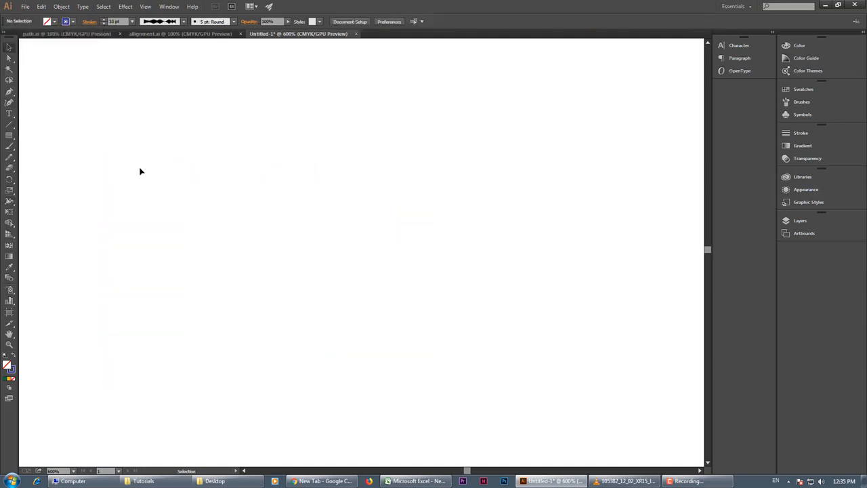
- Draw a rectangle about 299 by 163 pt in the upper part of the empty artboard
{"action": "left_click", "coordinate": [207, 194], "text": "ctrl+alt"}
{"action": "left_click", "coordinate": [208, 194], "text": "ctrl+alt"}
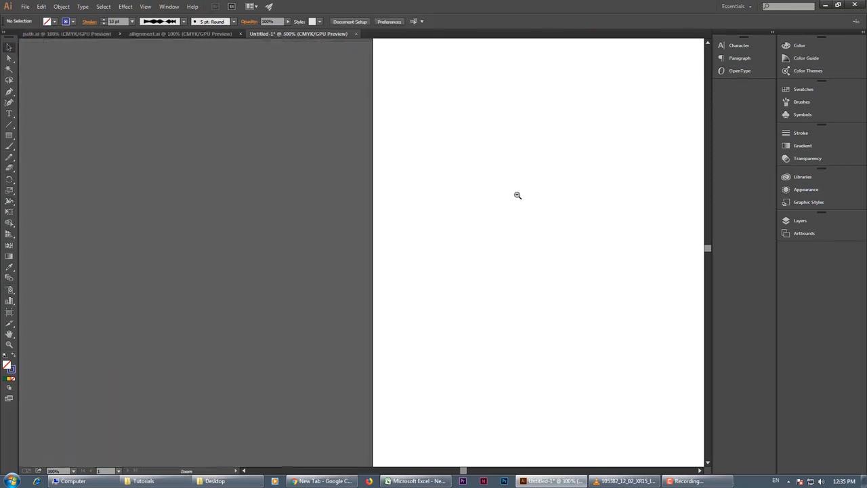
{"action": "left_click", "coordinate": [524, 195], "text": "ctrl+alt"}
{"action": "left_click_drag", "start_coordinate": [512, 228], "coordinate": [370, 185]}
{"action": "left_click", "coordinate": [372, 193], "text": "ctrl+alt"}
{"action": "left_click", "coordinate": [372, 194], "text": "ctrl+alt"}
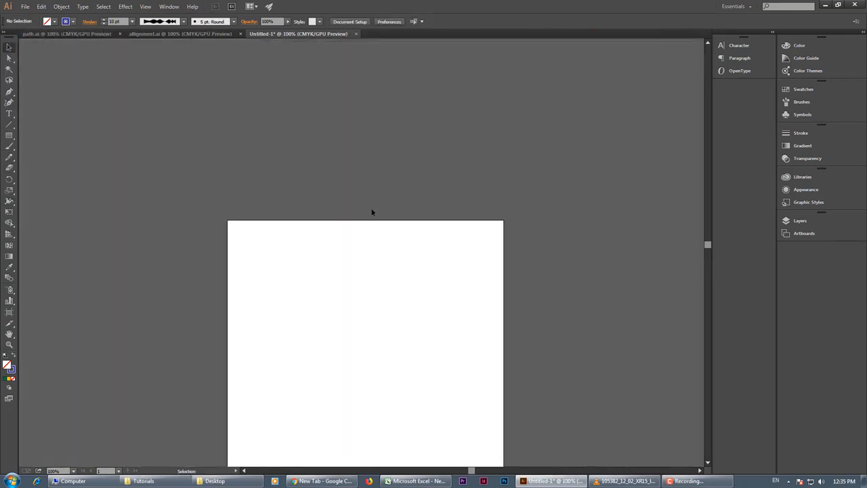
{"action": "left_click_drag", "start_coordinate": [363, 302], "coordinate": [363, 237]}
{"action": "scroll", "coordinate": [362, 238], "scroll_direction": "down", "scroll_amount": 4}
{"action": "scroll", "coordinate": [332, 195], "scroll_direction": "left", "scroll_amount": 2}
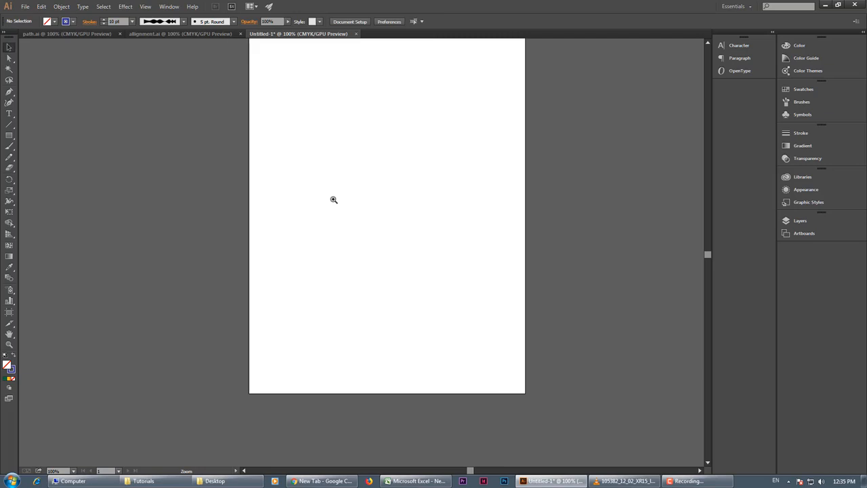
{"action": "scroll", "coordinate": [370, 206], "scroll_direction": "up", "scroll_amount": 1}
{"action": "left_click", "coordinate": [393, 209], "text": "ctrl"}
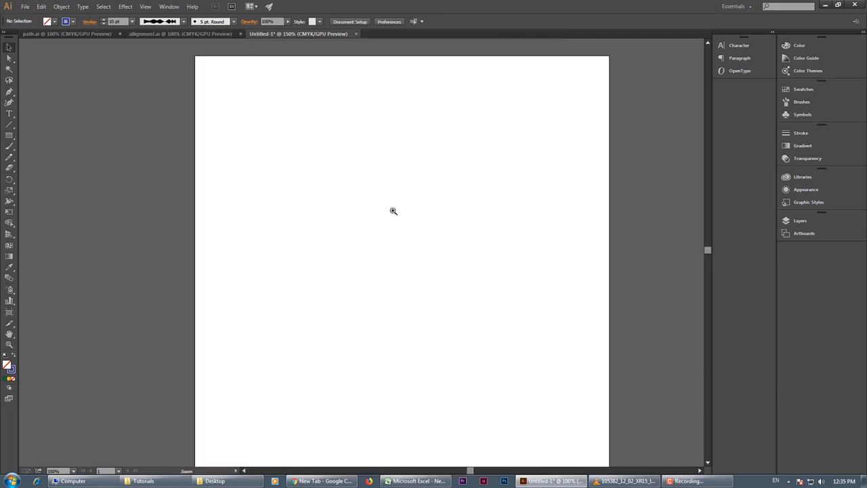
{"action": "scroll", "coordinate": [376, 209], "scroll_direction": "down", "scroll_amount": 1}
{"action": "left_click", "coordinate": [8, 136]}
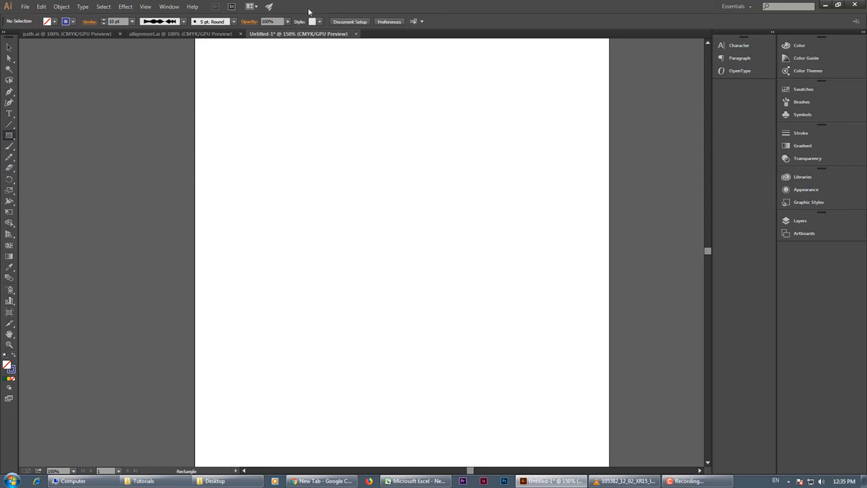
{"action": "left_click_drag", "start_coordinate": [261, 91], "coordinate": [464, 199]}
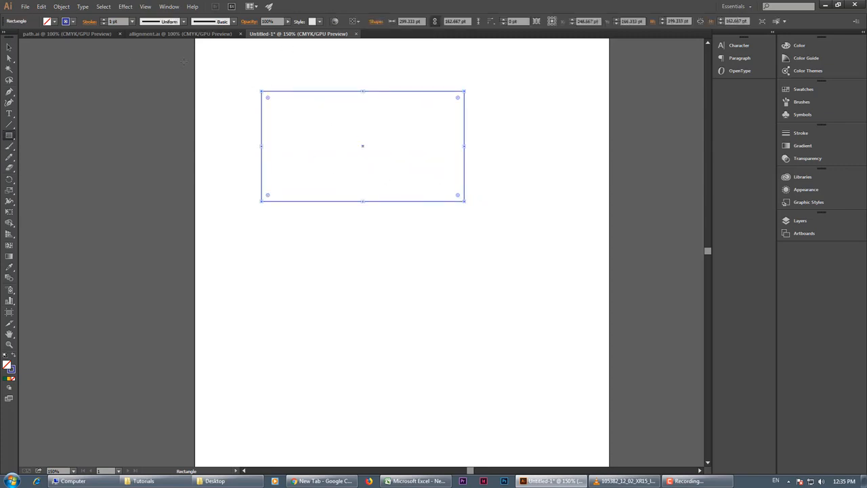
{"action": "left_click", "coordinate": [9, 47]}
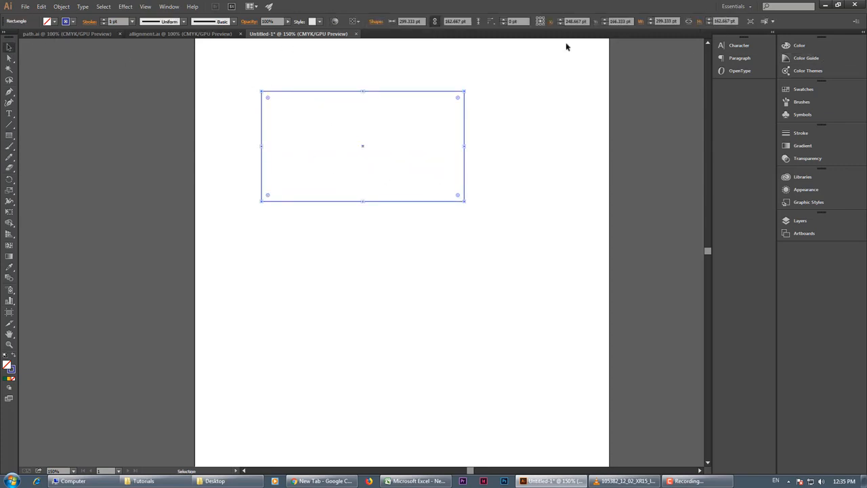
- Fill the new rectangle with CMYK Red and deselect it
{"action": "left_click", "coordinate": [55, 21]}
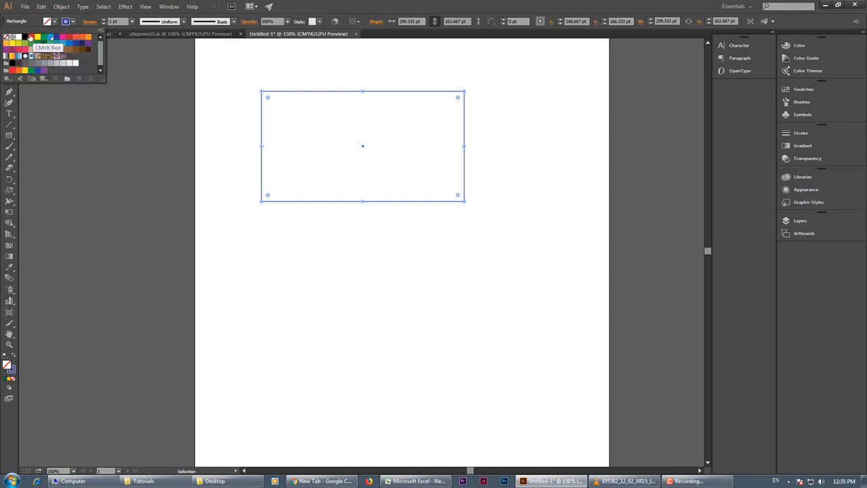
{"action": "left_click", "coordinate": [31, 38]}
{"action": "left_click", "coordinate": [232, 87]}
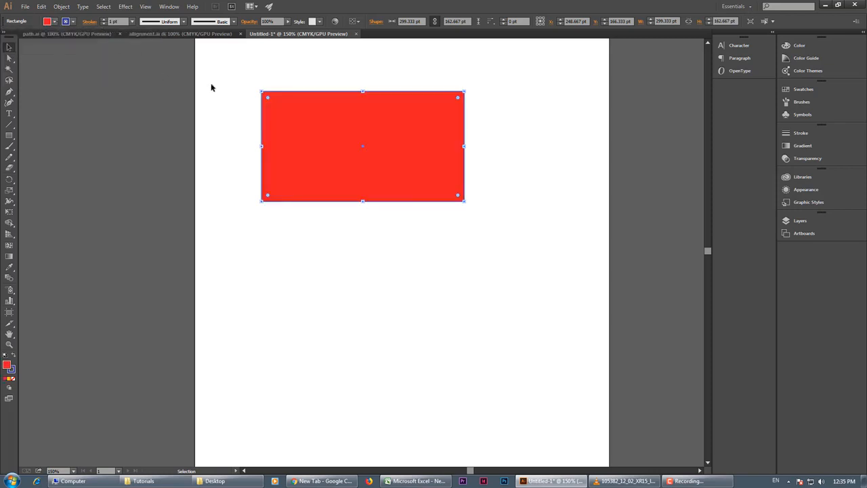
{"action": "left_click", "coordinate": [245, 88]}
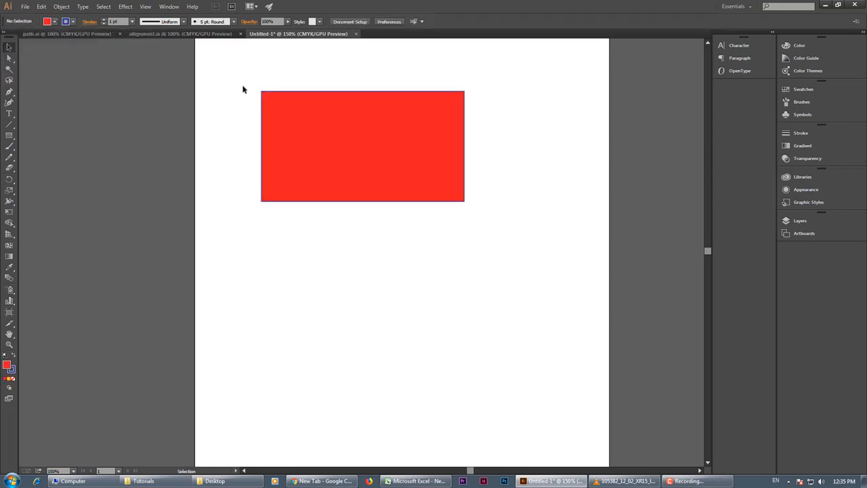
- Select the red rectangle, show the Swatches panel and enlarge it
{"action": "left_click", "coordinate": [324, 107]}
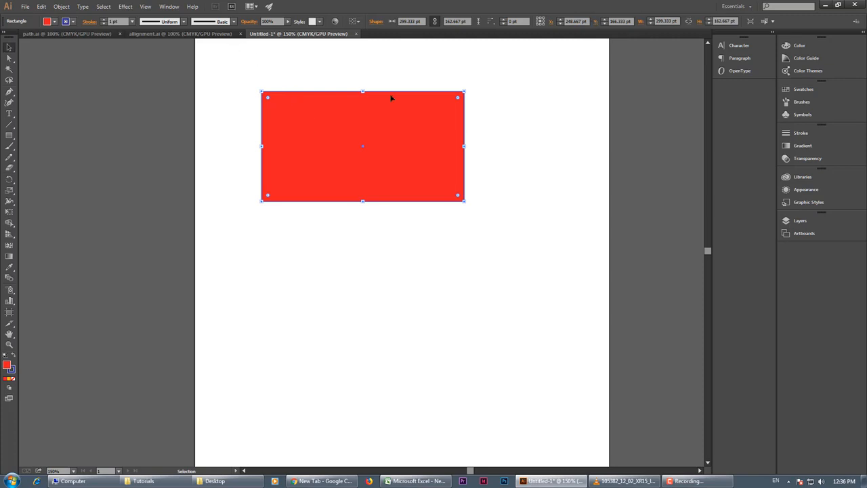
{"action": "left_click", "coordinate": [800, 93]}
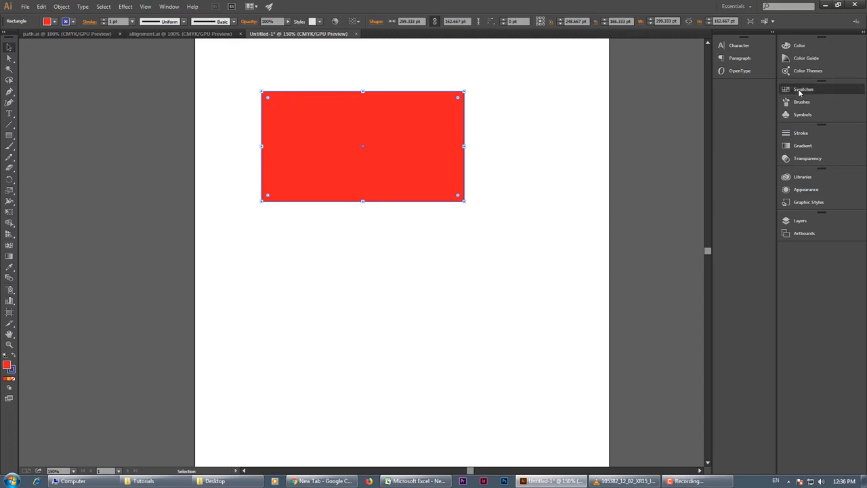
{"action": "left_click", "coordinate": [799, 93]}
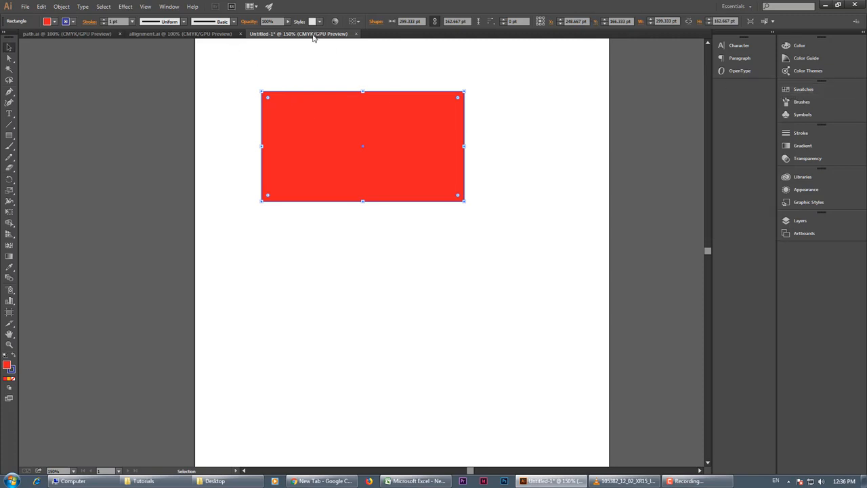
{"action": "left_click", "coordinate": [169, 7]}
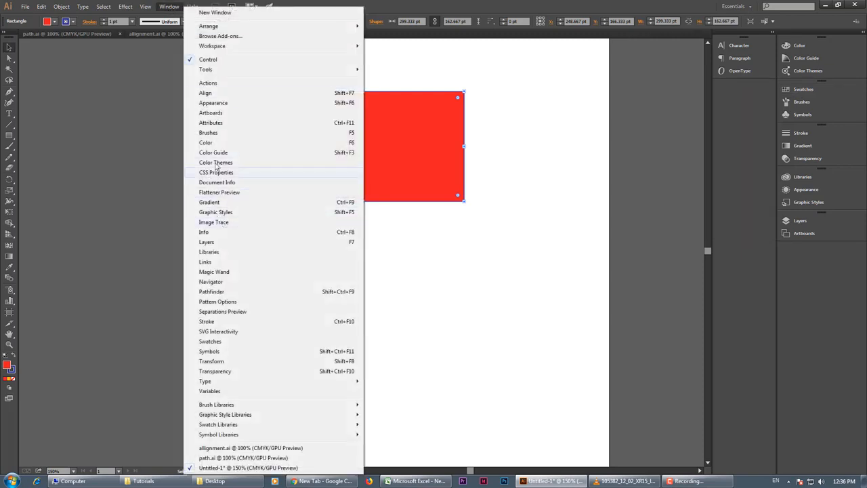
{"action": "left_click", "coordinate": [212, 341]}
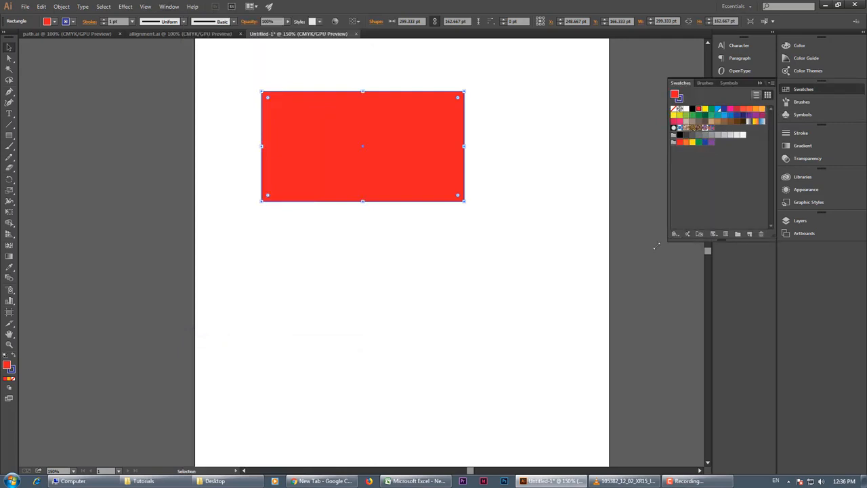
{"action": "left_click_drag", "start_coordinate": [669, 239], "coordinate": [610, 256]}
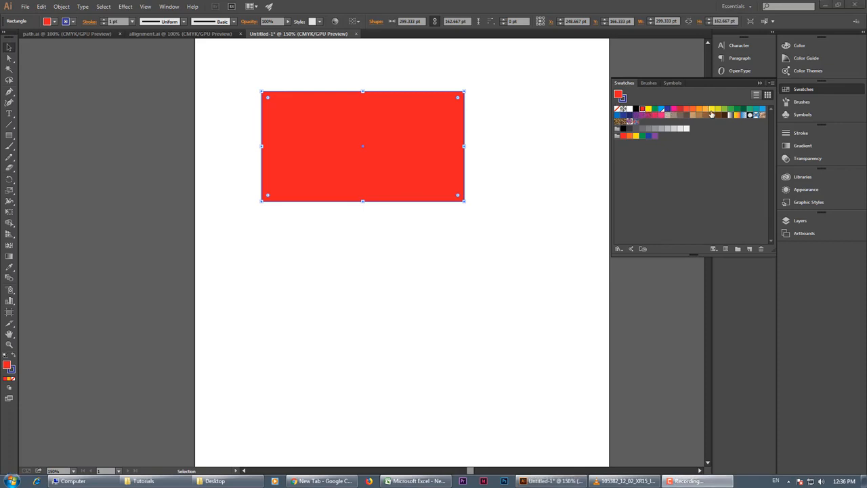
- Fill the rectangle with the blue-to-white gradient swatch, followed by the blue, red and green floral pattern swatch
{"action": "left_click", "coordinate": [744, 116]}
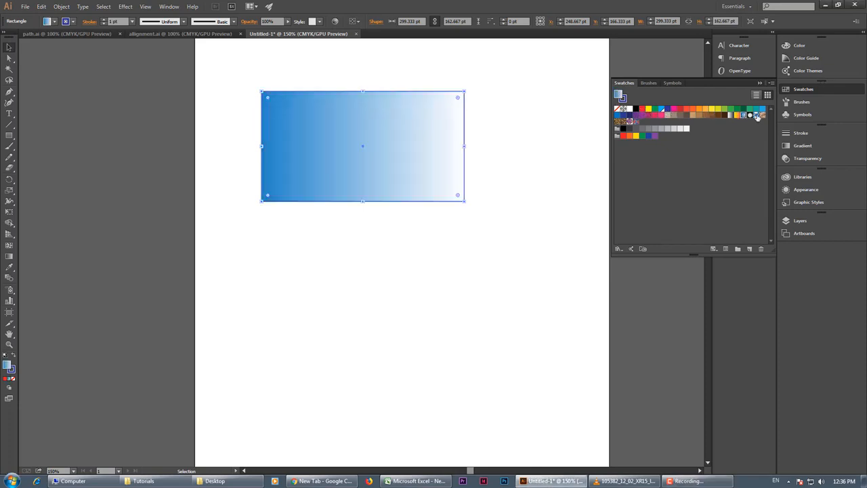
{"action": "left_click", "coordinate": [758, 116]}
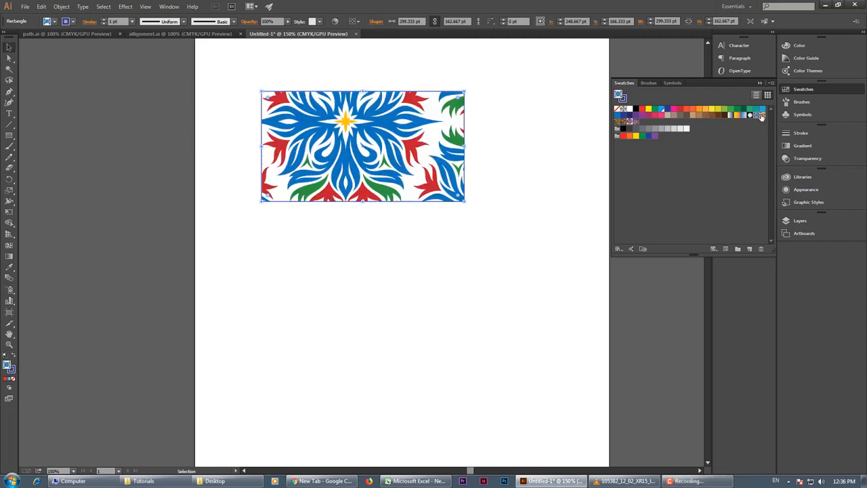
- Fill the rectangle in turn with the brown swirl pattern, several grays, the bright red group swatch and the C=15 M=100 Y=90 K=10 red swatch
{"action": "left_click", "coordinate": [761, 116]}
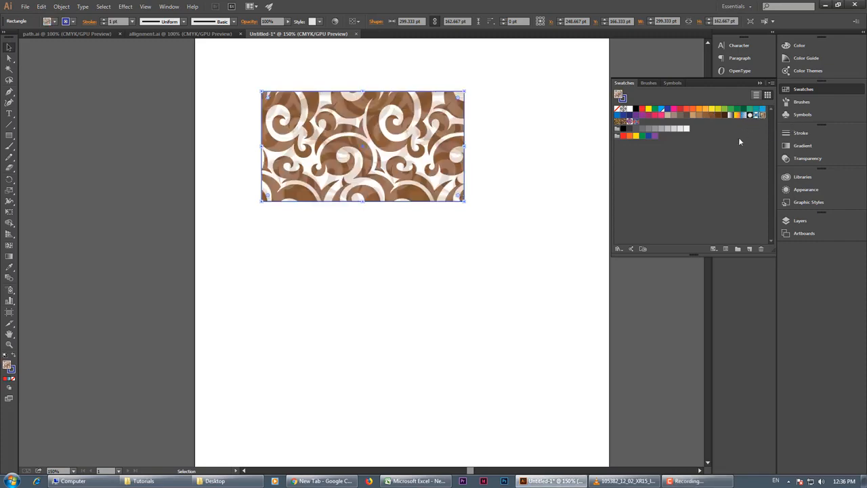
{"action": "left_click", "coordinate": [637, 129]}
{"action": "left_click", "coordinate": [648, 129]}
{"action": "left_click", "coordinate": [687, 129]}
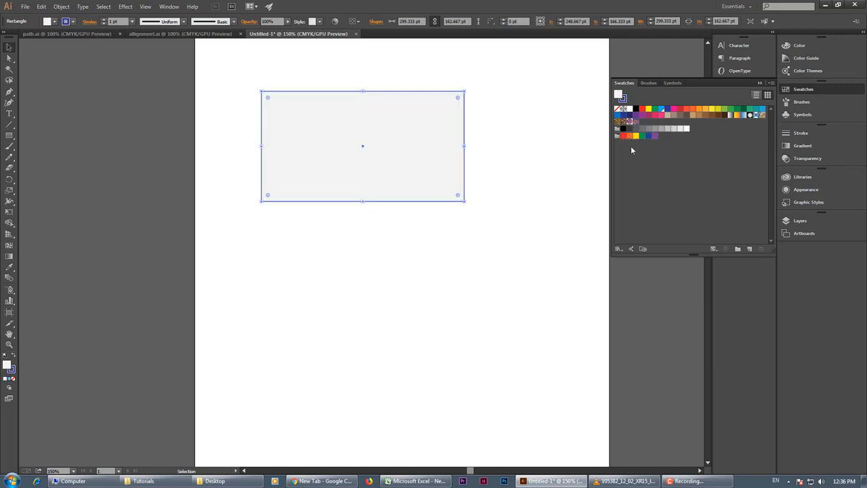
{"action": "left_click", "coordinate": [623, 135]}
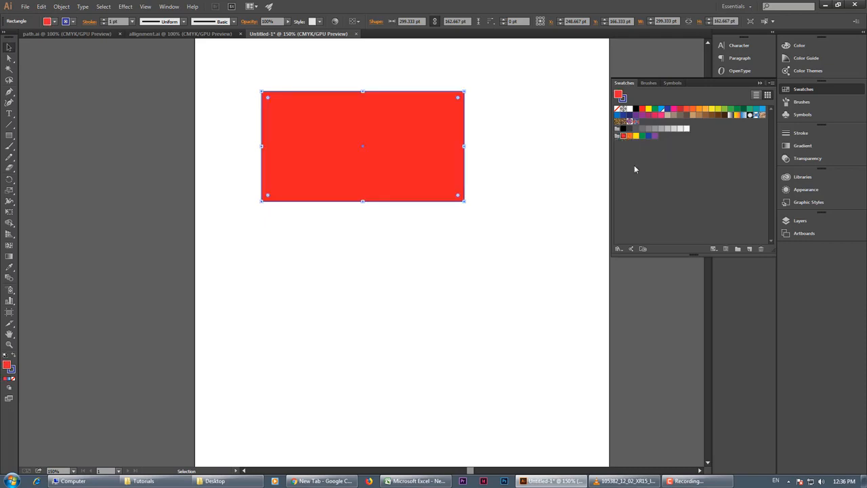
{"action": "left_click", "coordinate": [635, 169]}
{"action": "left_click", "coordinate": [679, 109]}
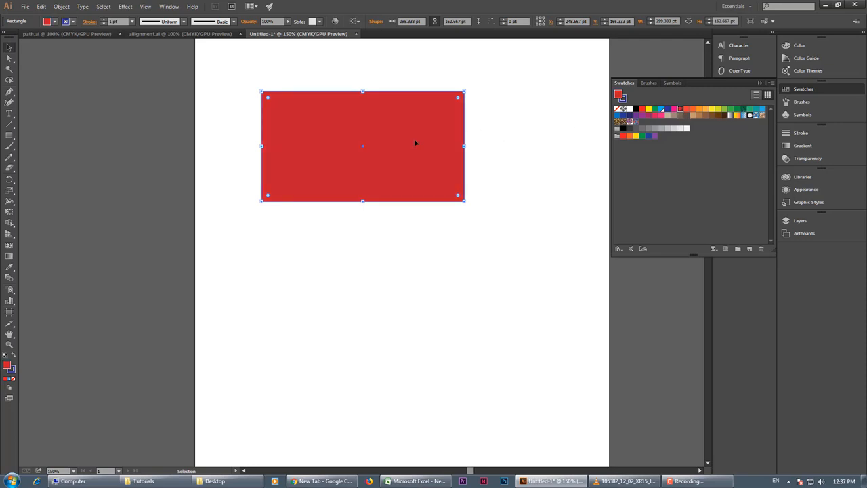
- Change the rectangle's fill to the dark brown #442327 with the Color Picker and deselect it
{"action": "double_click", "coordinate": [7, 366]}
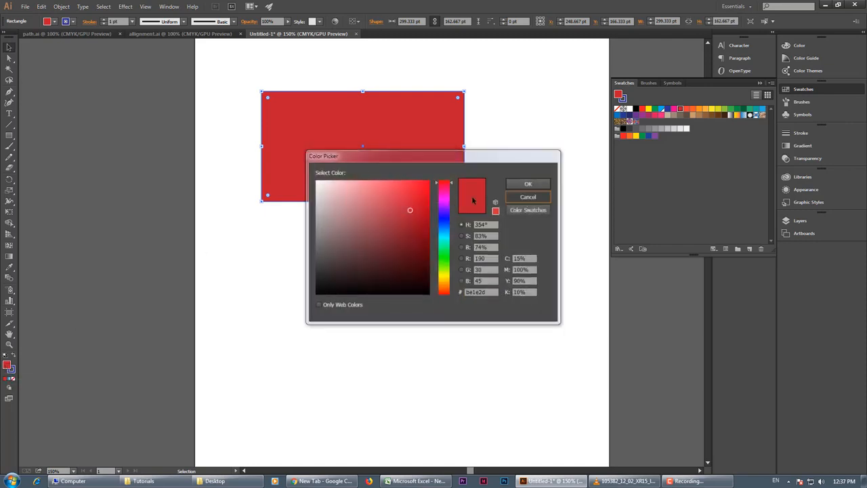
{"action": "key", "text": "Escape"}
{"action": "double_click", "coordinate": [8, 367]}
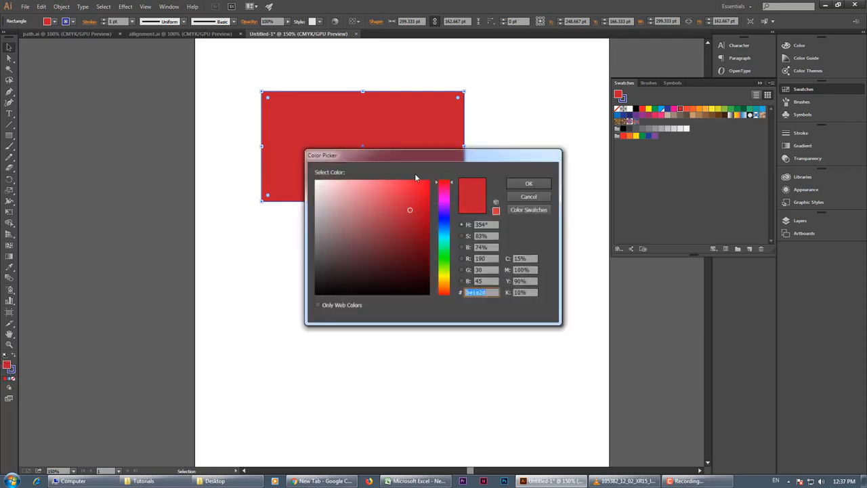
{"action": "left_click_drag", "start_coordinate": [435, 157], "coordinate": [456, 218]}
{"action": "left_click", "coordinate": [400, 257]}
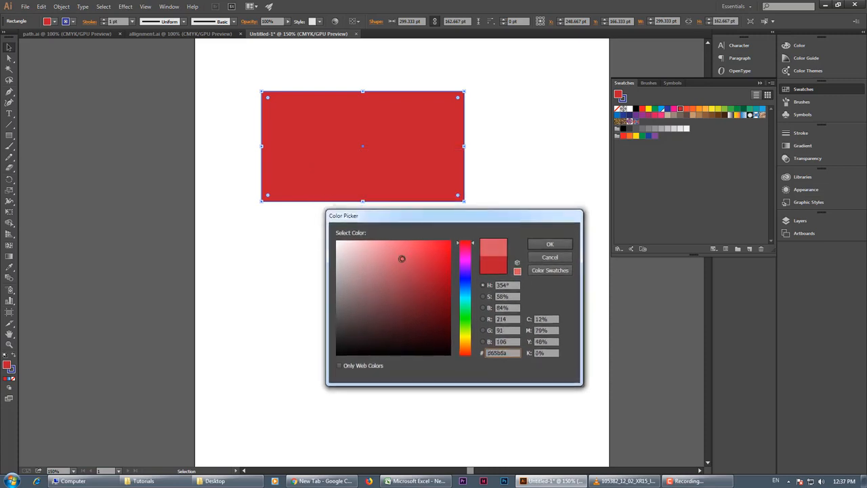
{"action": "mouse_move", "coordinate": [403, 252]}
{"action": "left_mouse_down"}
{"action": "mouse_move", "coordinate": [419, 251]}
{"action": "mouse_move", "coordinate": [419, 320]}
{"action": "mouse_move", "coordinate": [391, 324]}
{"action": "left_mouse_up"}
{"action": "left_click", "coordinate": [550, 244]}
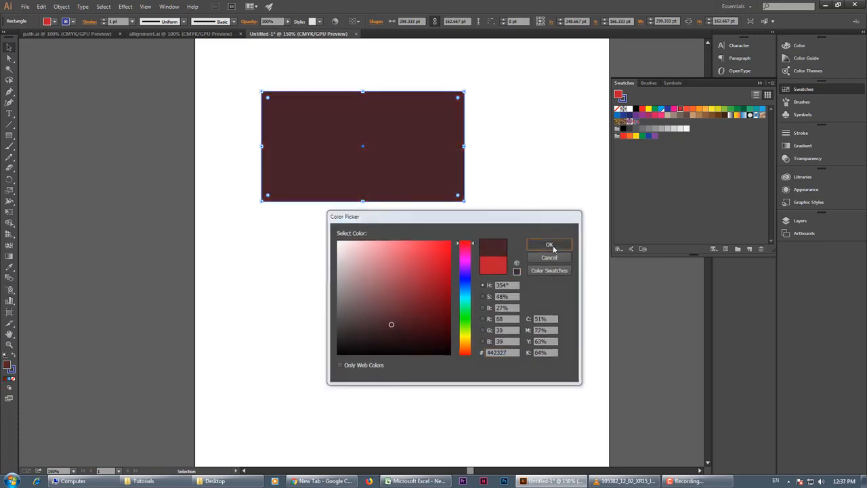
{"action": "left_click", "coordinate": [543, 180]}
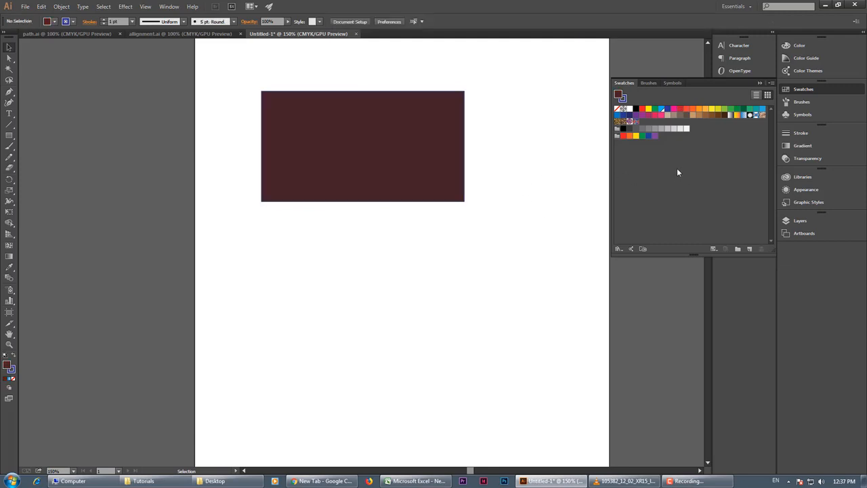
- Save the rectangle's dark brown fill as a new global process color swatch named Swatch 1
{"action": "left_click", "coordinate": [419, 134]}
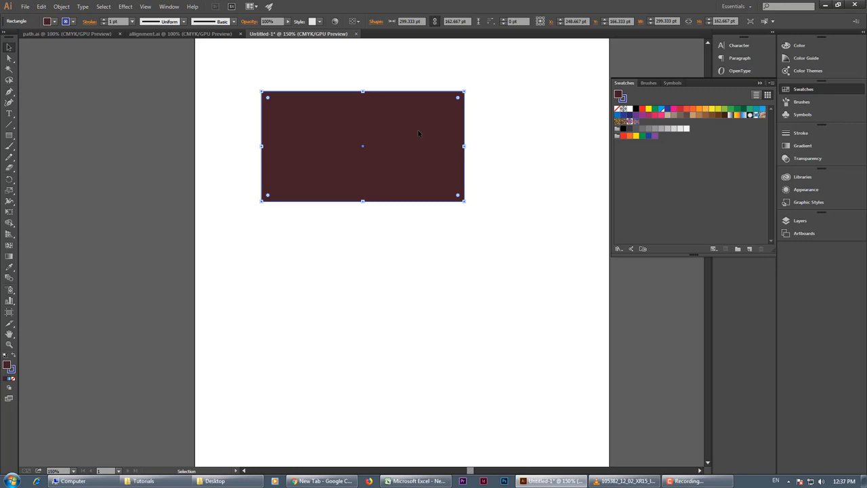
{"action": "left_click", "coordinate": [771, 83]}
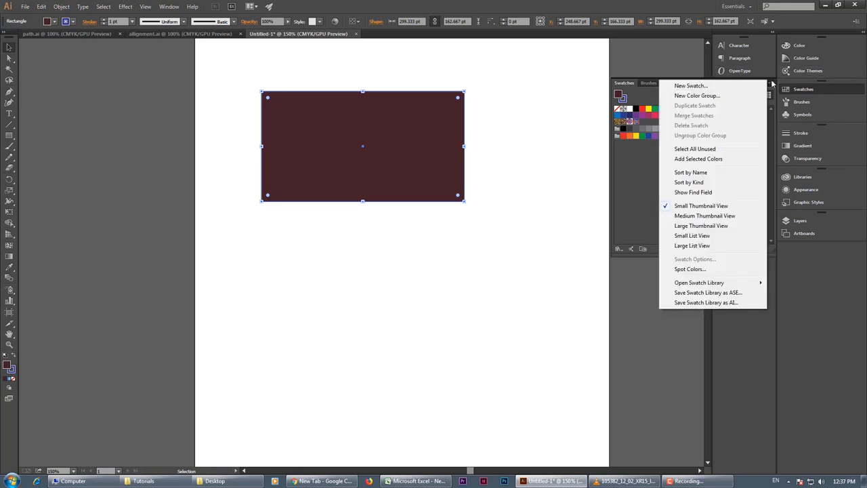
{"action": "left_click", "coordinate": [736, 88]}
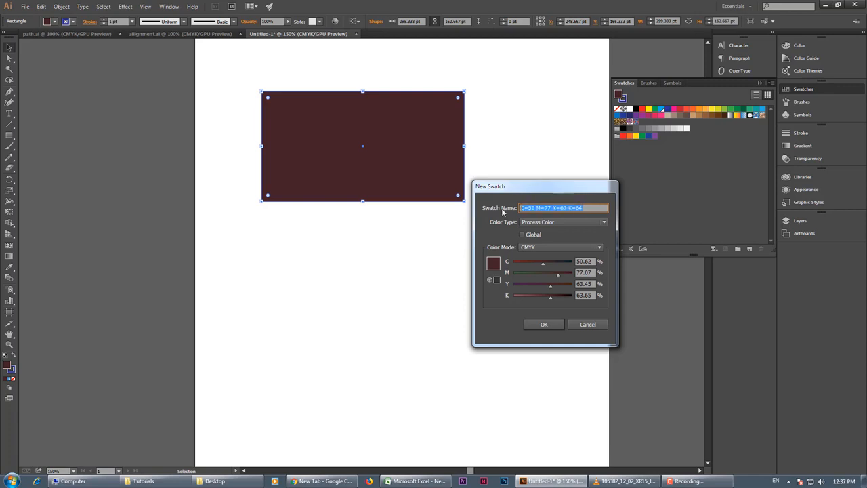
{"action": "type", "text": "Swatch 1"}
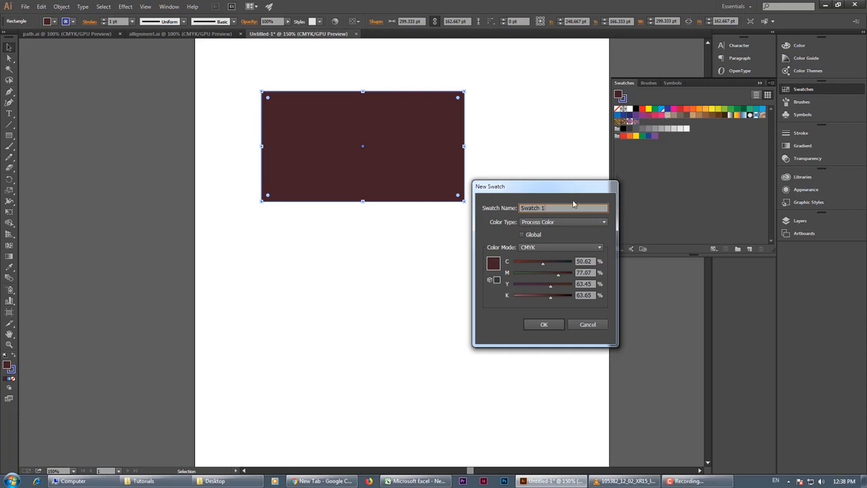
{"action": "left_click", "coordinate": [522, 234]}
{"action": "left_click", "coordinate": [546, 324]}
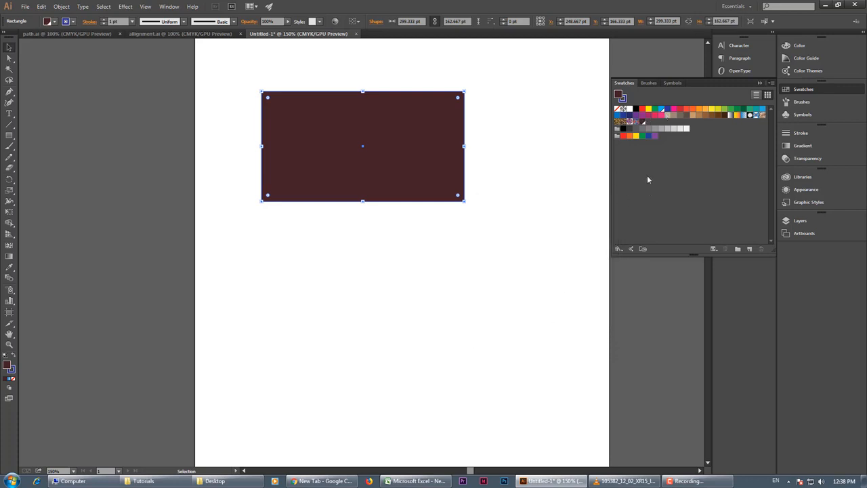
- Apply the C=15 M=100 Y=90 K=10 red swatch to the rectangle and make that swatch global
{"action": "double_click", "coordinate": [682, 113]}
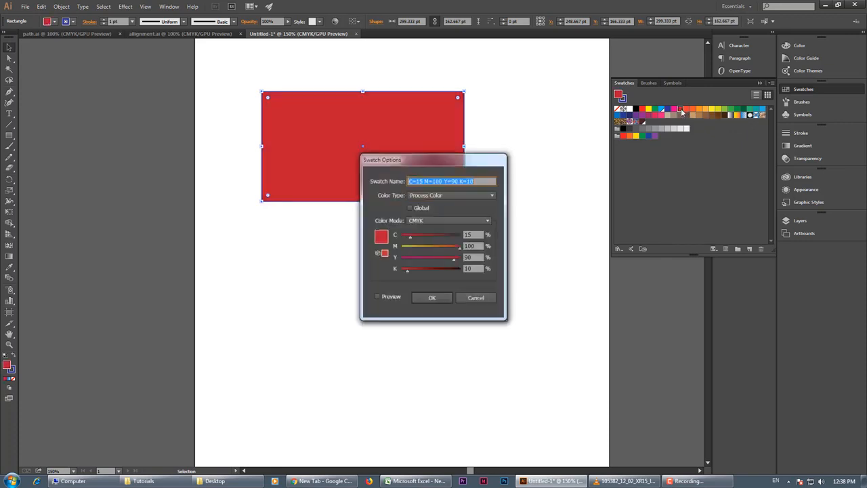
{"action": "left_click", "coordinate": [415, 211]}
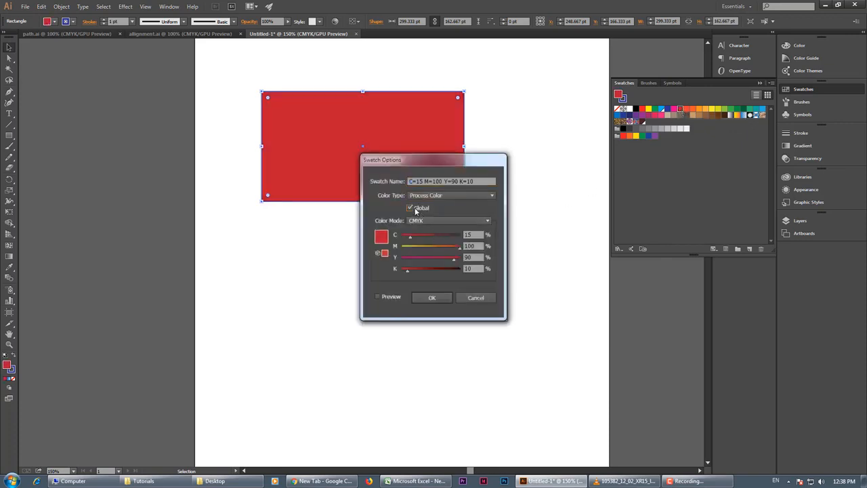
{"action": "left_click", "coordinate": [434, 298]}
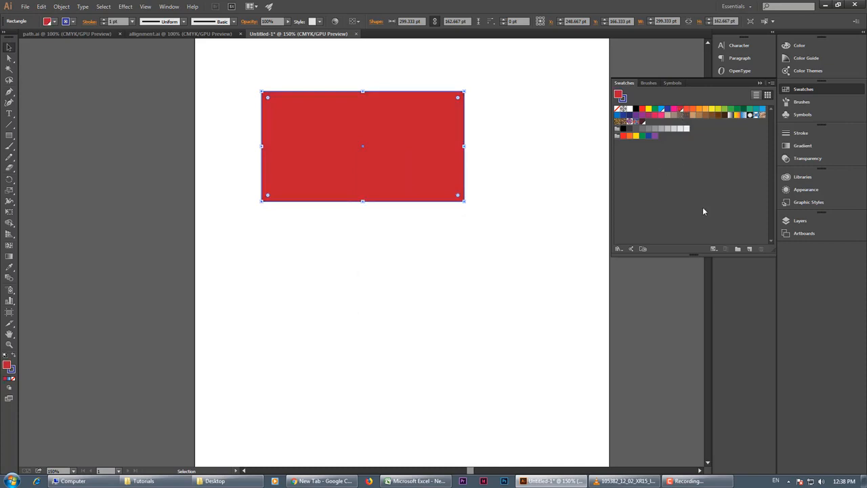
- Draw six smaller red rectangles of varied sizes beside and below the large rectangle
{"action": "left_click", "coordinate": [10, 134]}
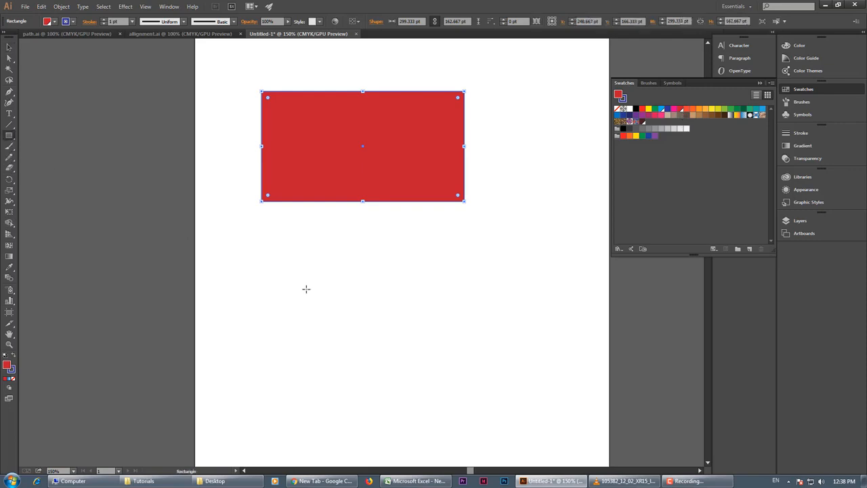
{"action": "left_click_drag", "start_coordinate": [281, 254], "coordinate": [356, 309]}
{"action": "left_click_drag", "start_coordinate": [426, 259], "coordinate": [502, 321]}
{"action": "left_click_drag", "start_coordinate": [515, 160], "coordinate": [551, 228]}
{"action": "left_click_drag", "start_coordinate": [540, 315], "coordinate": [579, 430]}
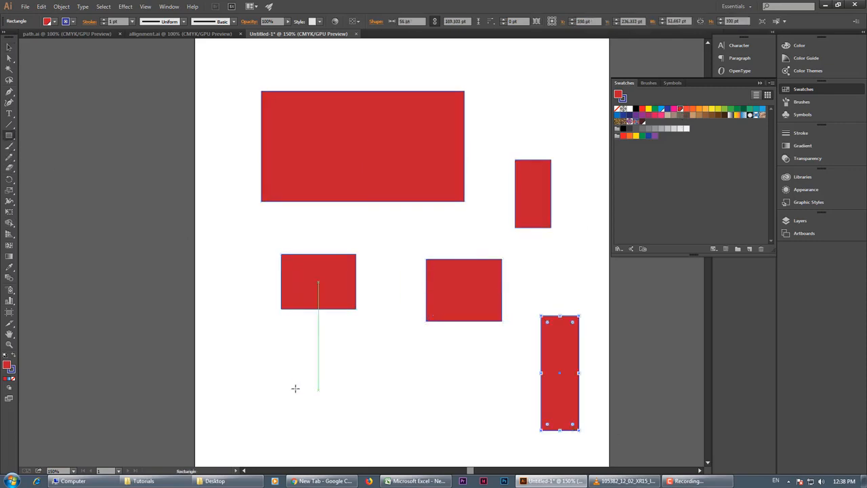
{"action": "left_click_drag", "start_coordinate": [286, 383], "coordinate": [402, 424]}
{"action": "left_click_drag", "start_coordinate": [434, 351], "coordinate": [475, 399]}
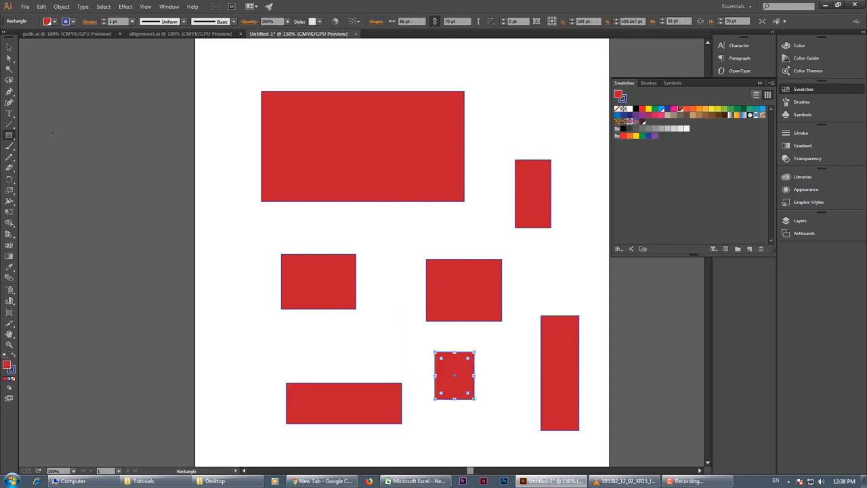
- Draw an ellipse of about 73 by 38 pt above the large rectangle and one of about 84 by 75 pt in the upper-right corner, then deselect
{"action": "left_click_drag", "start_coordinate": [9, 135], "coordinate": [40, 157]}
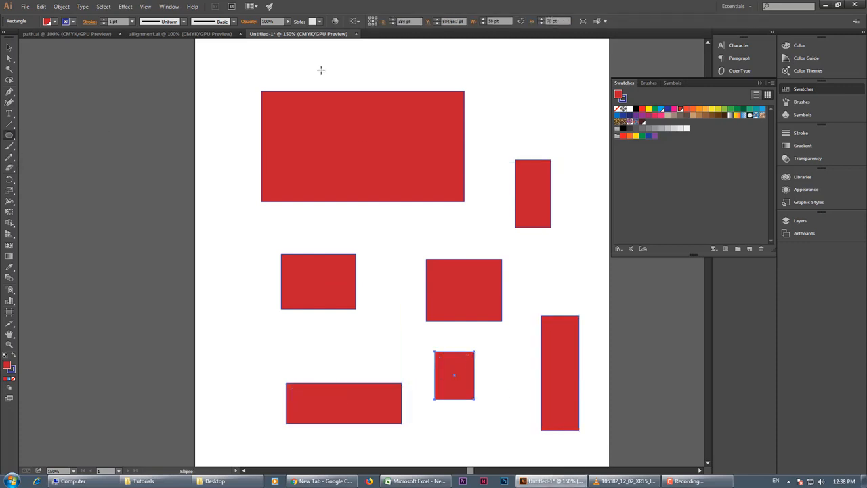
{"action": "left_click_drag", "start_coordinate": [363, 51], "coordinate": [412, 76]}
{"action": "left_click_drag", "start_coordinate": [505, 59], "coordinate": [561, 110]}
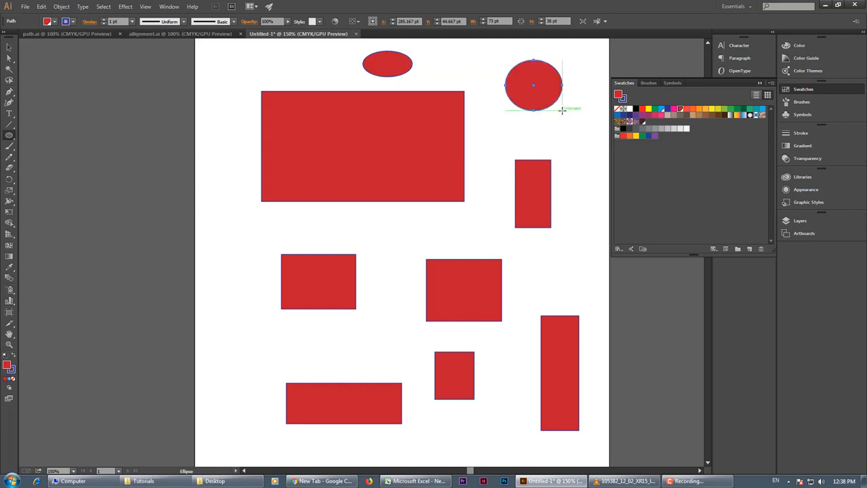
{"action": "key", "text": "v"}
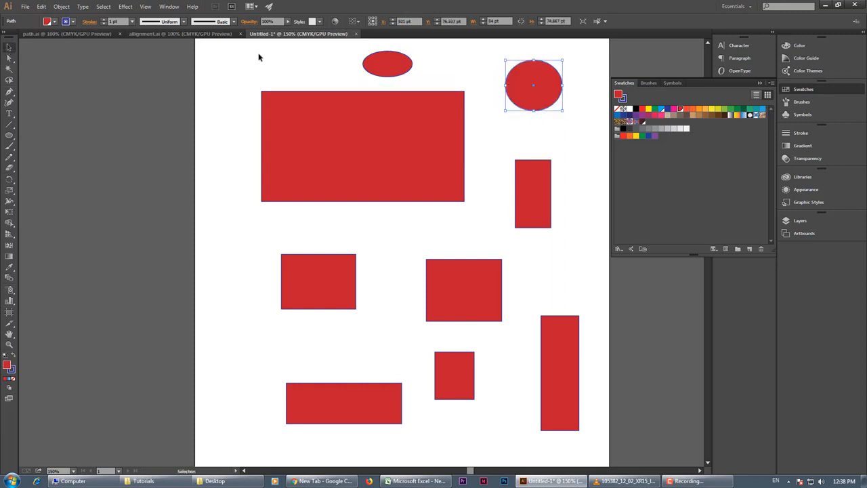
{"action": "left_click", "coordinate": [422, 71]}
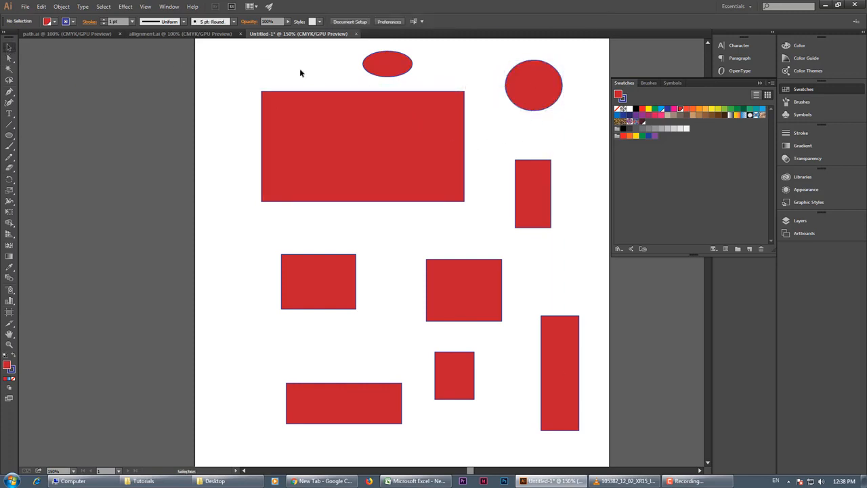
- Set the stroke of all the shapes to the same global red swatch as their fill and deselect them
{"action": "left_click_drag", "start_coordinate": [300, 69], "coordinate": [564, 406]}
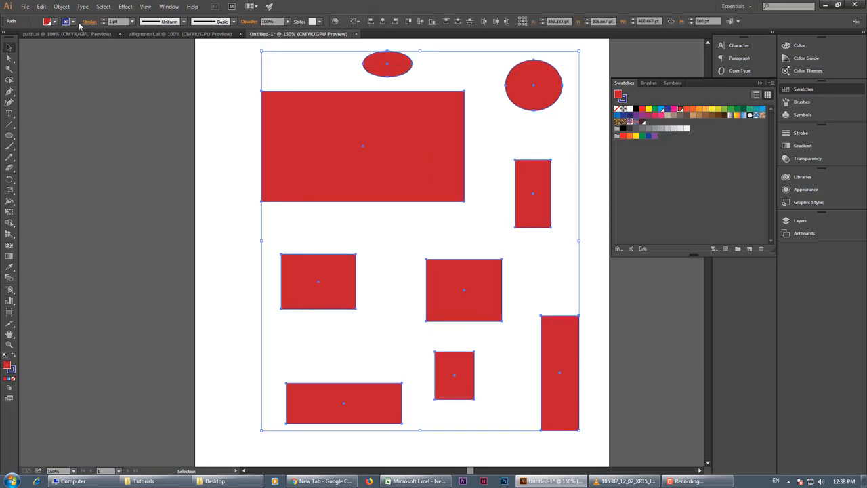
{"action": "left_click", "coordinate": [74, 21]}
{"action": "left_click", "coordinate": [8, 42]}
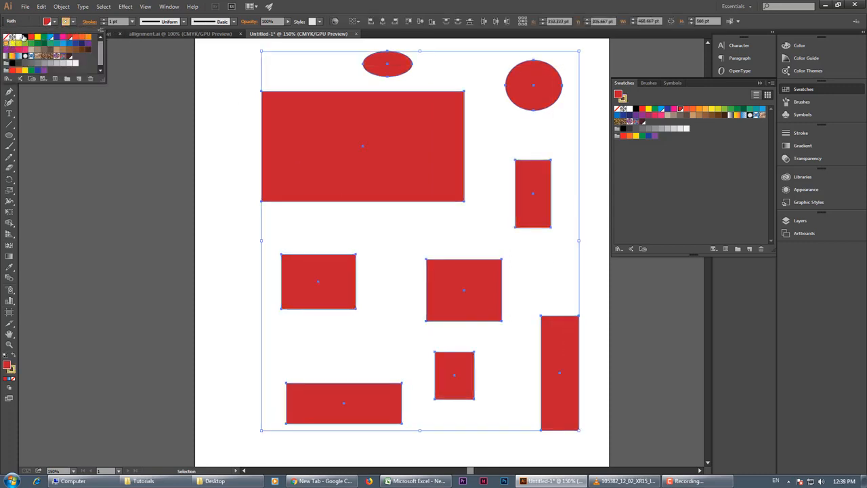
{"action": "left_click", "coordinate": [68, 38]}
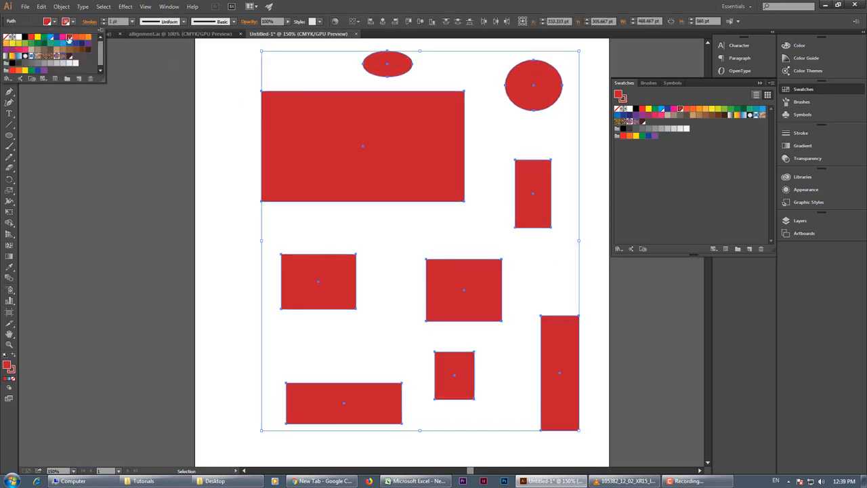
{"action": "left_click", "coordinate": [238, 60]}
{"action": "left_click", "coordinate": [276, 77]}
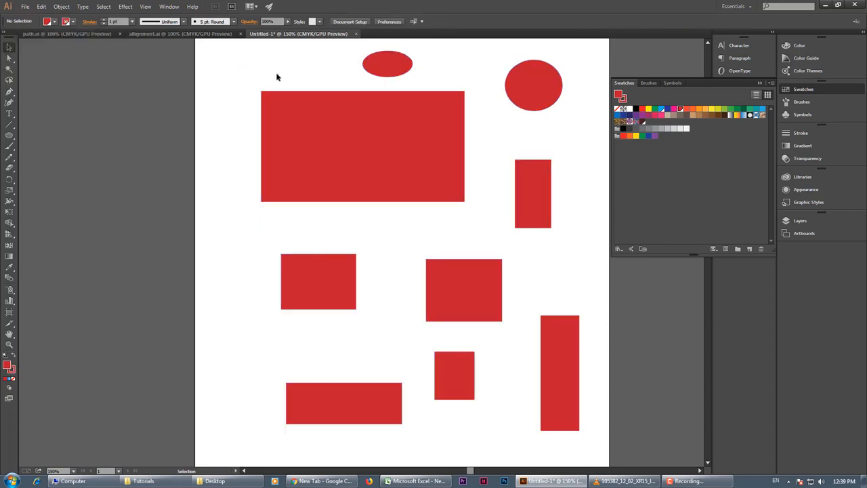
- Redefine the global red swatch as C=40 M=13 Y=32 K=76 with the preview enabled
{"action": "double_click", "coordinate": [680, 110]}
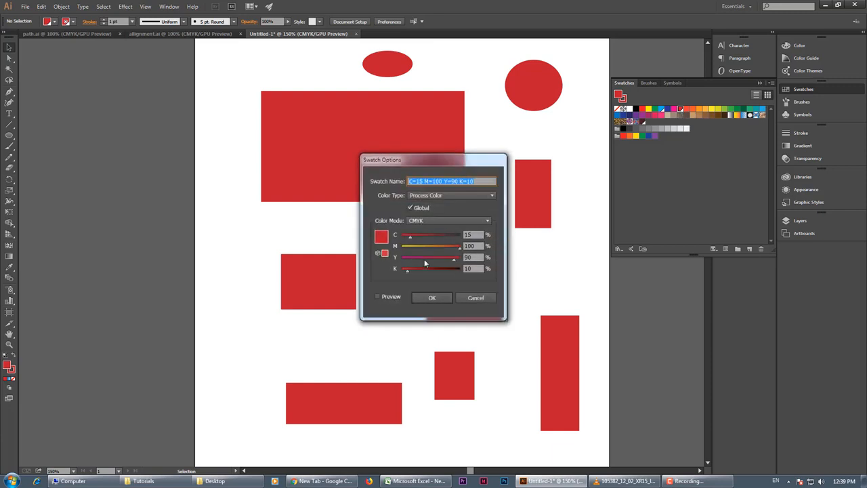
{"action": "left_click", "coordinate": [441, 259]}
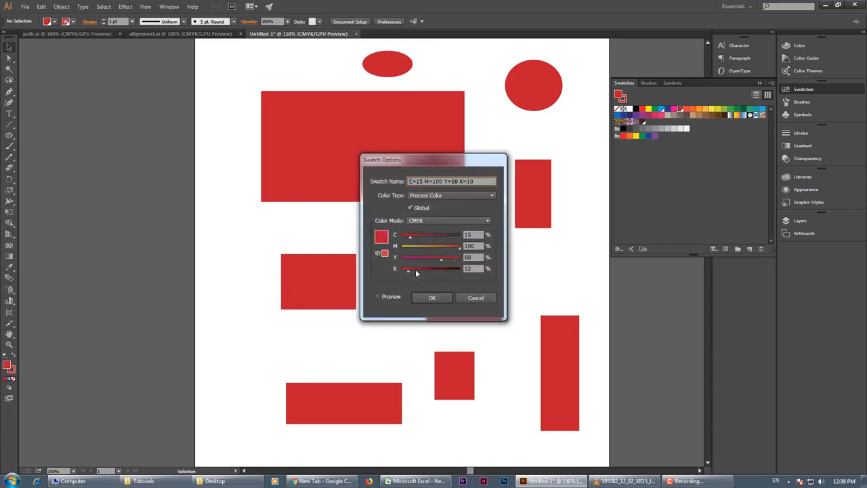
{"action": "left_click_drag", "start_coordinate": [416, 269], "coordinate": [429, 269]}
{"action": "left_click", "coordinate": [376, 296]}
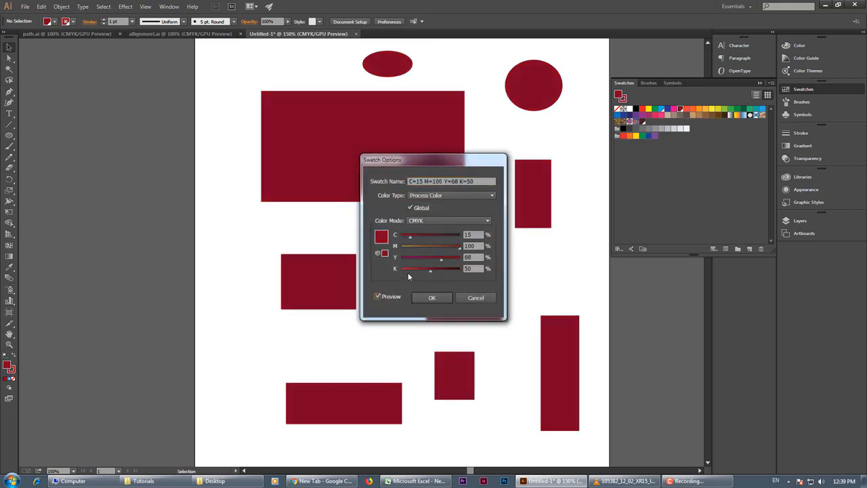
{"action": "left_click_drag", "start_coordinate": [453, 246], "coordinate": [410, 248]}
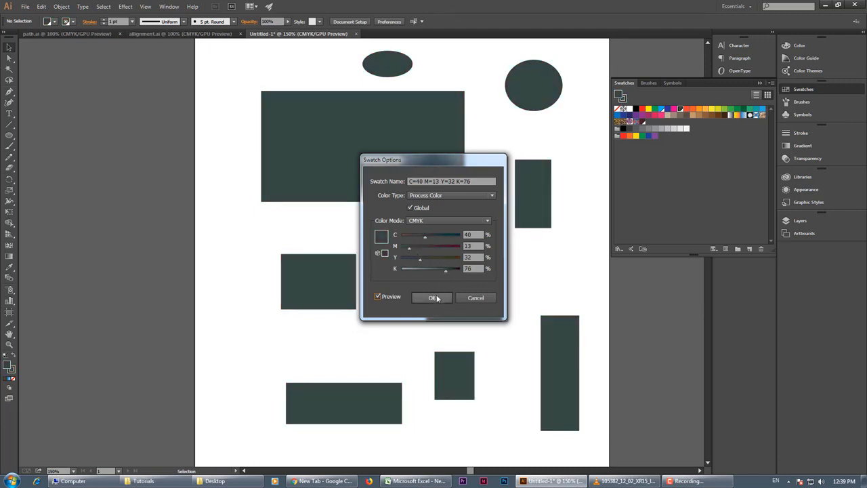
{"action": "left_click", "coordinate": [434, 301]}
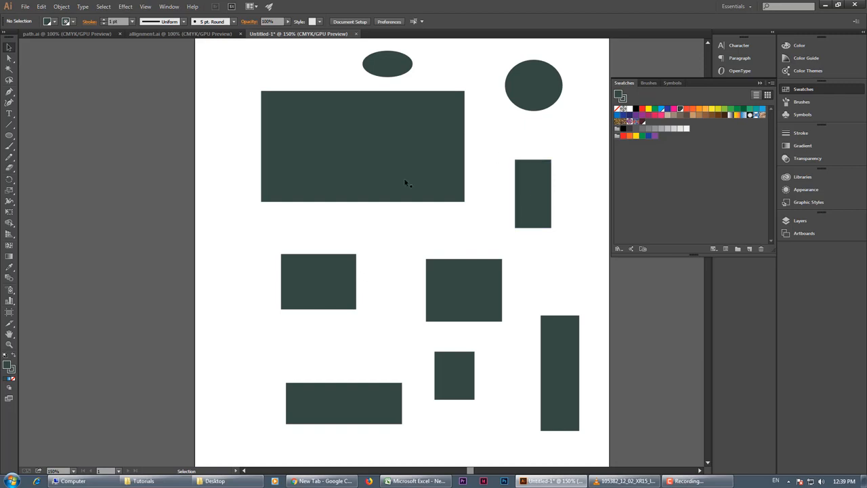
{"action": "left_click_drag", "start_coordinate": [286, 56], "coordinate": [566, 402]}
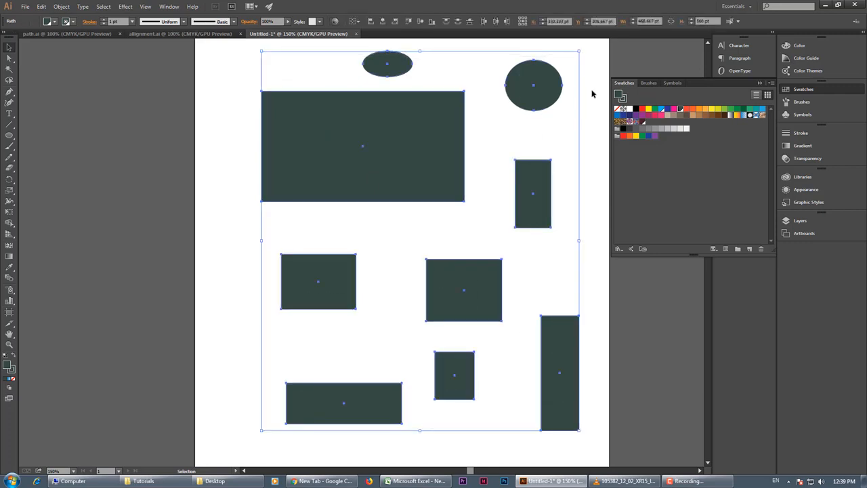
{"action": "left_click", "coordinate": [702, 173]}
{"action": "left_click", "coordinate": [621, 250]}
{"action": "left_click", "coordinate": [734, 183]}
{"action": "left_click", "coordinate": [601, 179]}
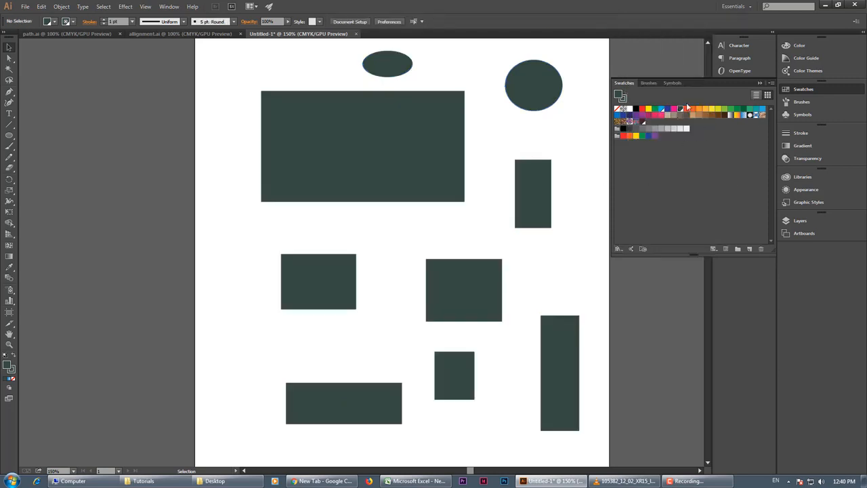
- Open the Fruit swatch library from the Foods collection, enlarge its floating window and move it beside the document swatches
{"action": "left_click", "coordinate": [619, 249]}
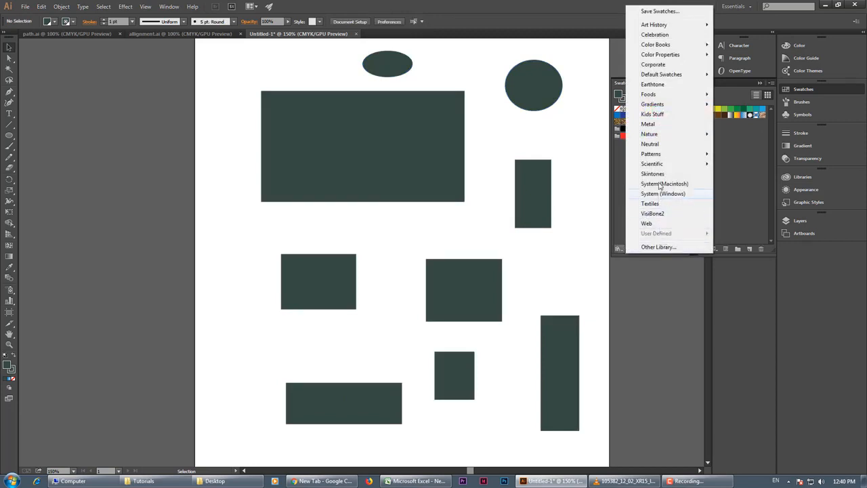
{"action": "mouse_move", "coordinate": [698, 97]}
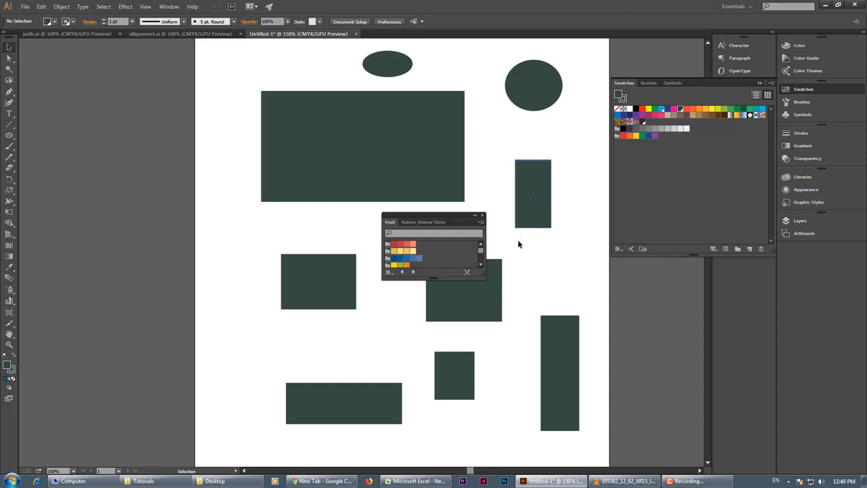
{"action": "left_click_drag", "start_coordinate": [483, 276], "coordinate": [611, 333]}
{"action": "left_click_drag", "start_coordinate": [681, 364], "coordinate": [715, 384]}
{"action": "left_click_drag", "start_coordinate": [471, 217], "coordinate": [625, 154]}
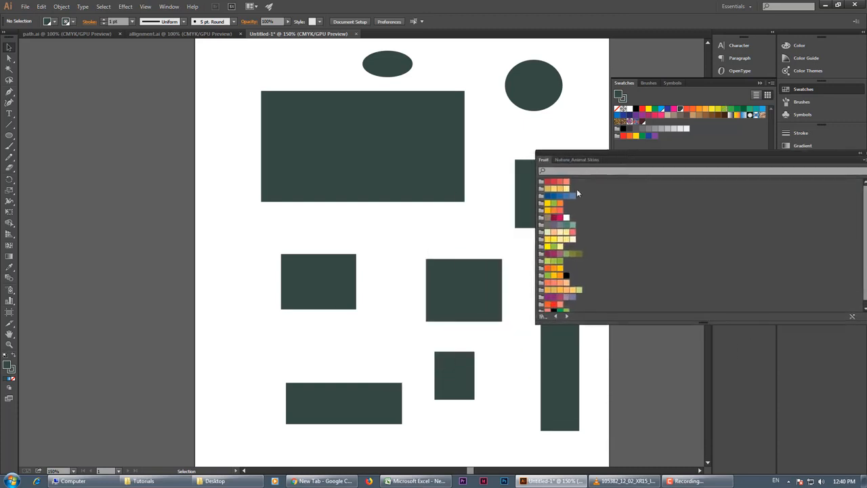
- Set the current fill to an orange swatch from the Fruit library and move the library window over the artboard
{"action": "left_click", "coordinate": [554, 263]}
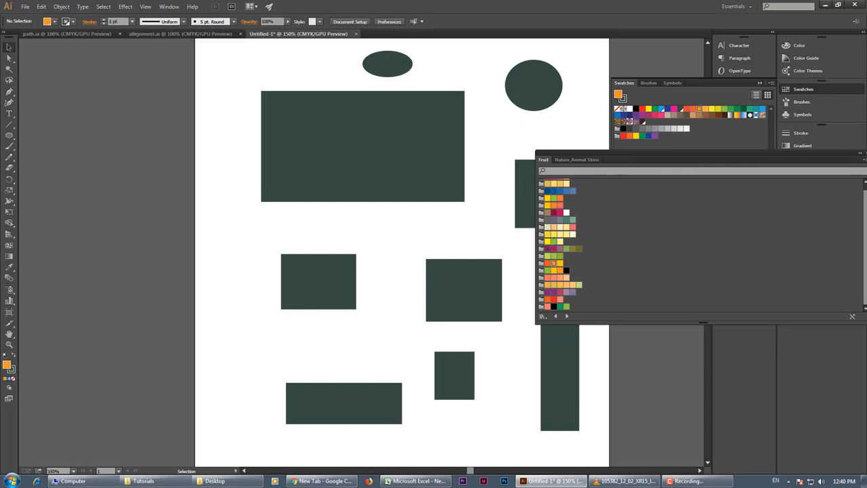
{"action": "scroll", "coordinate": [571, 205], "scroll_direction": "up", "scroll_amount": 1}
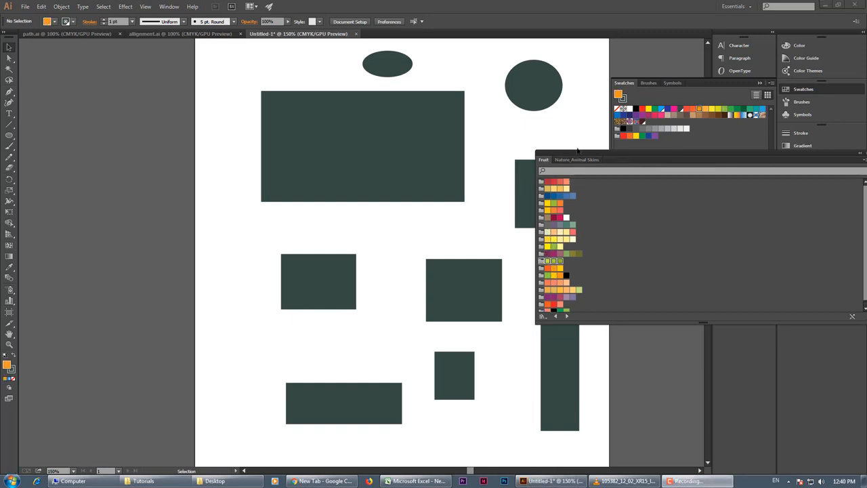
{"action": "left_click_drag", "start_coordinate": [580, 150], "coordinate": [395, 171]}
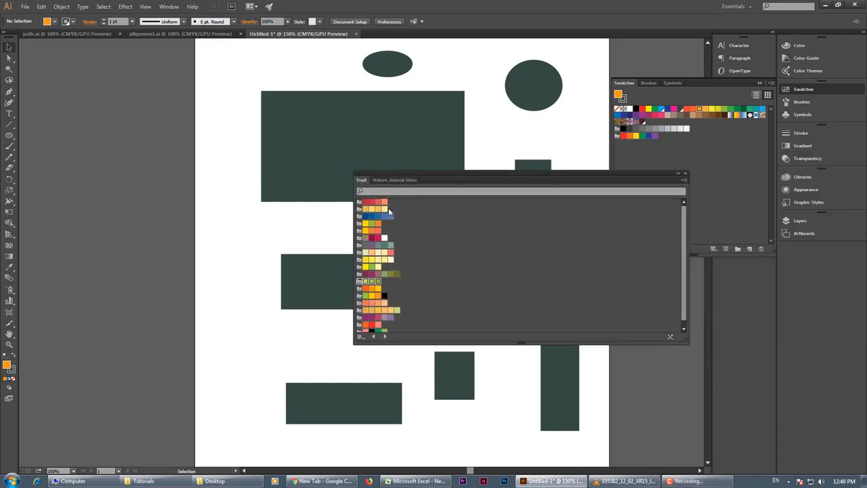
- Add the Fruit library's six-color orange-to-green group, yellow-green group and purple-olive group to the document swatches
{"action": "scroll", "coordinate": [423, 286], "scroll_direction": "down", "scroll_amount": 1}
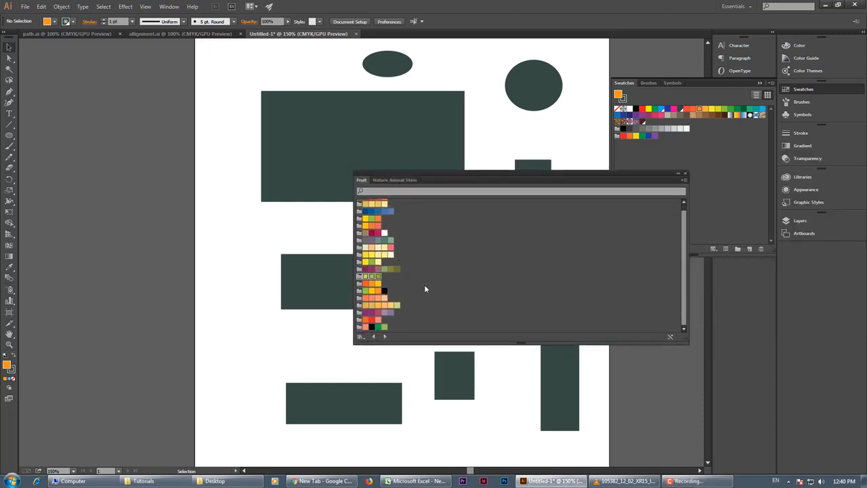
{"action": "left_click", "coordinate": [359, 306]}
{"action": "left_click", "coordinate": [359, 306]}
{"action": "left_click_drag", "start_coordinate": [359, 307], "coordinate": [621, 159]}
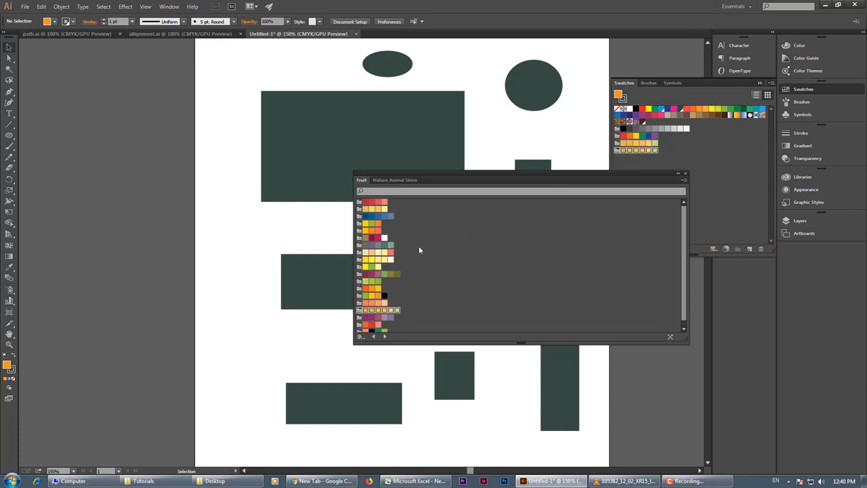
{"action": "left_click", "coordinate": [359, 268]}
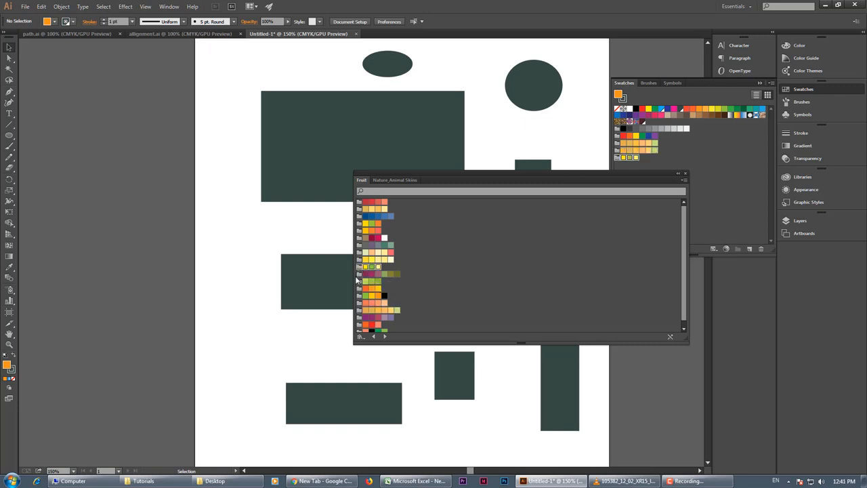
{"action": "left_click", "coordinate": [359, 273]}
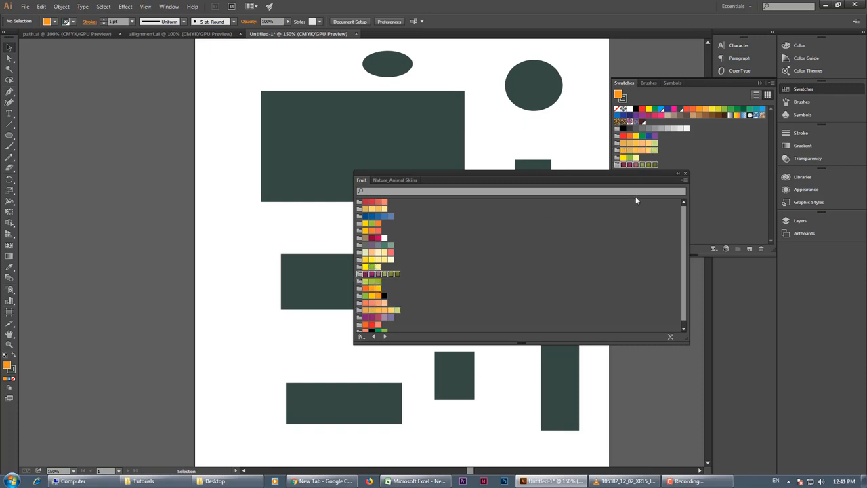
- Show the Nature_Animal Skins pattern library, close the floating library window and collapse the document swatches
{"action": "left_click_drag", "start_coordinate": [634, 172], "coordinate": [529, 219]}
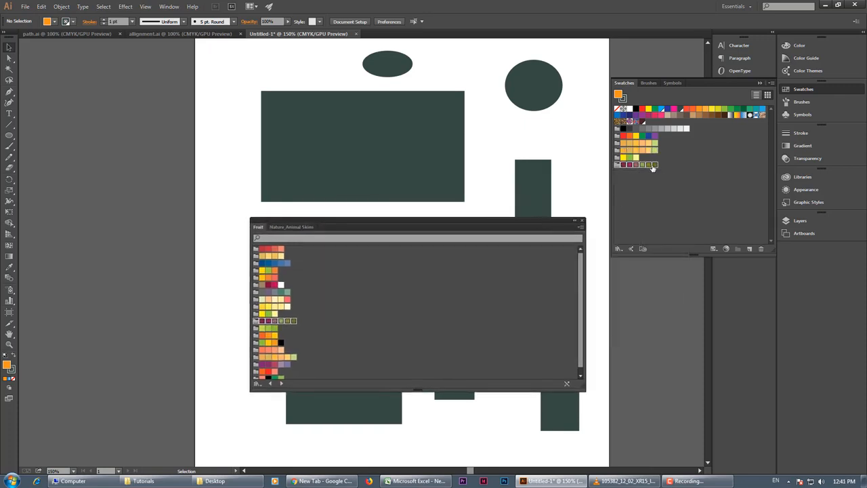
{"action": "left_click", "coordinate": [291, 227]}
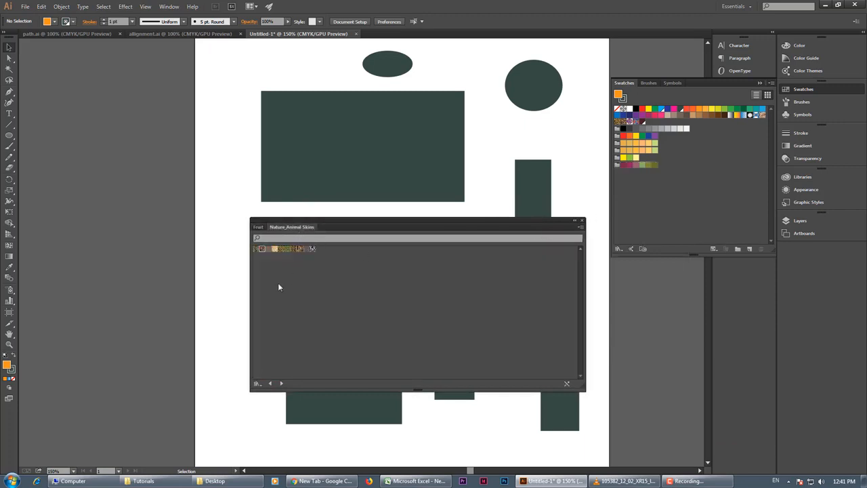
{"action": "left_click", "coordinate": [581, 220]}
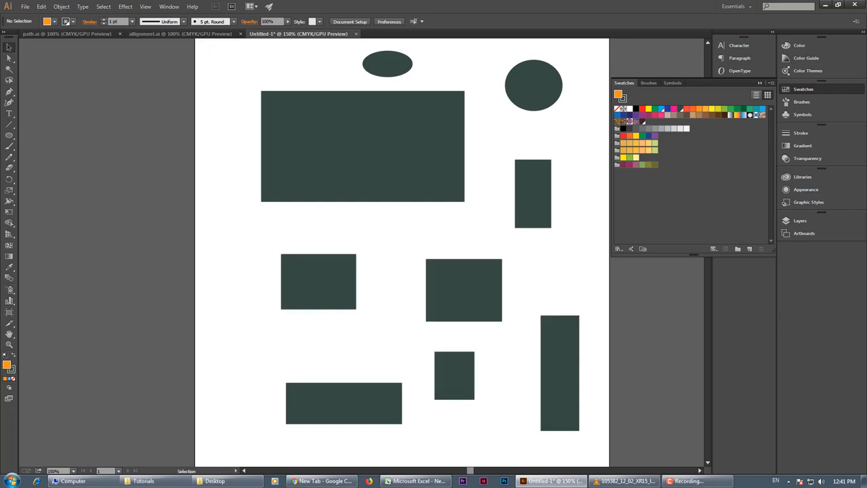
{"action": "left_click", "coordinate": [759, 82]}
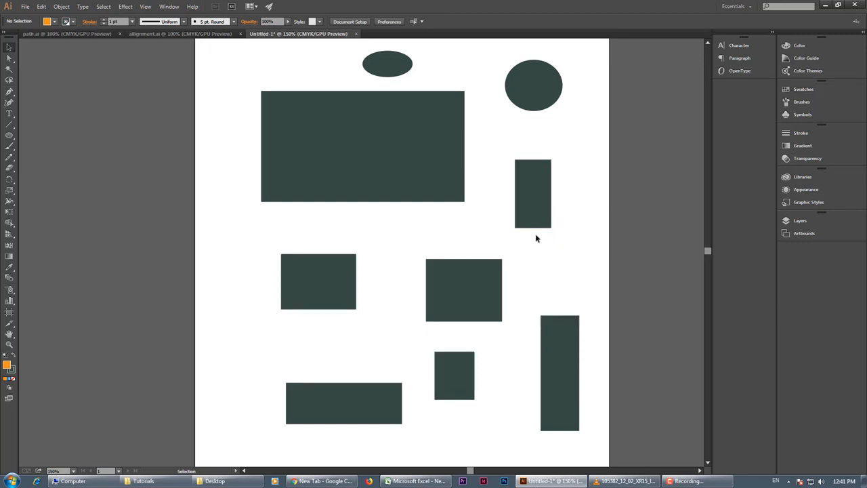